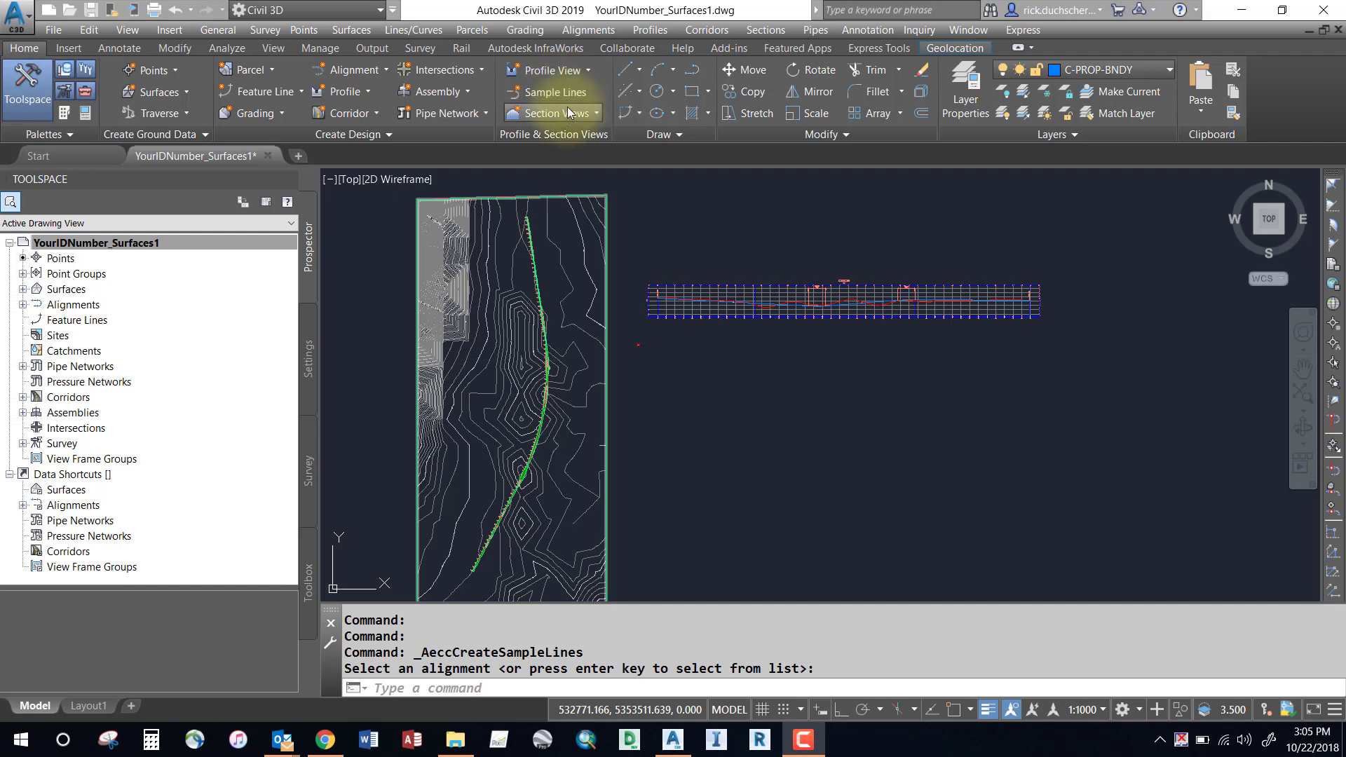
Start the Sample Lines command and pick Main Road Alignment from the alignment list.
{"action": "left_click", "coordinate": [568, 92]}
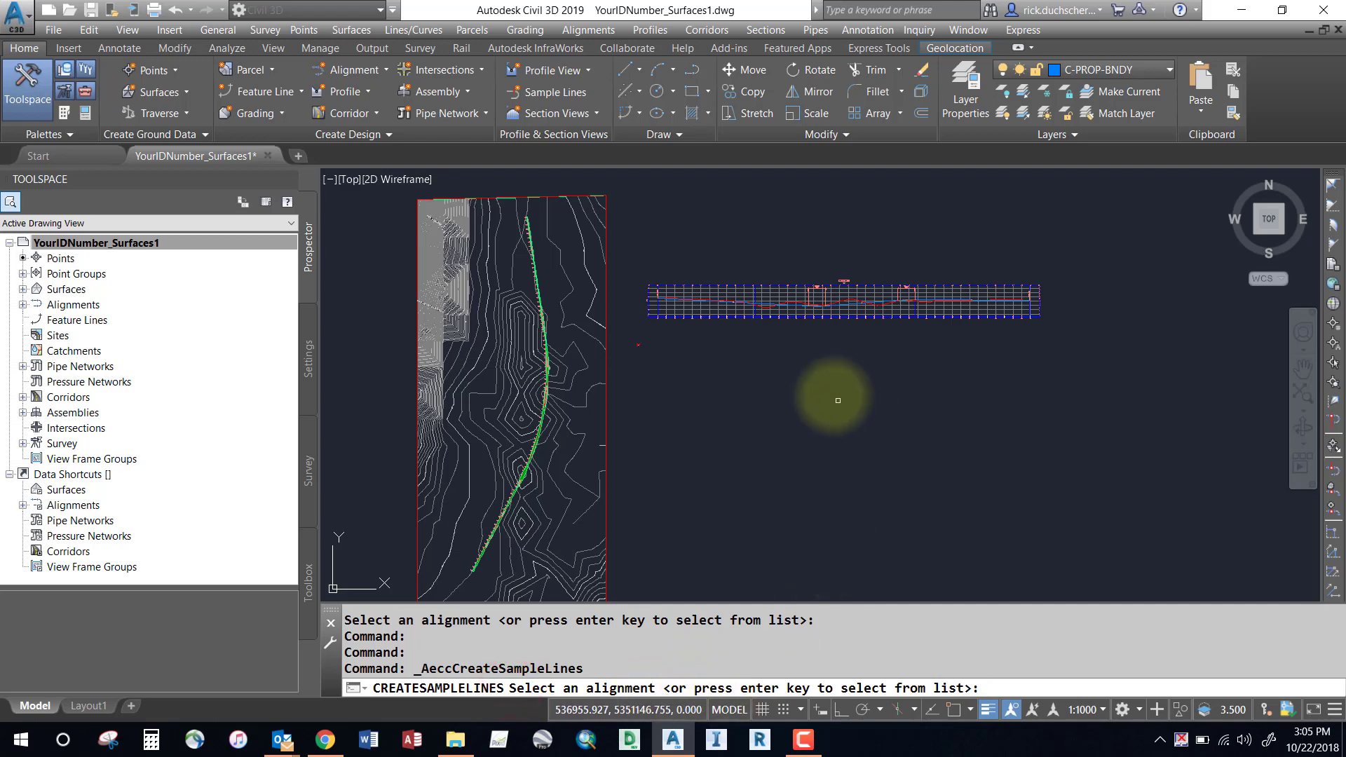
{"action": "scroll", "coordinate": [527, 318], "scroll_direction": "up", "scroll_amount": 5}
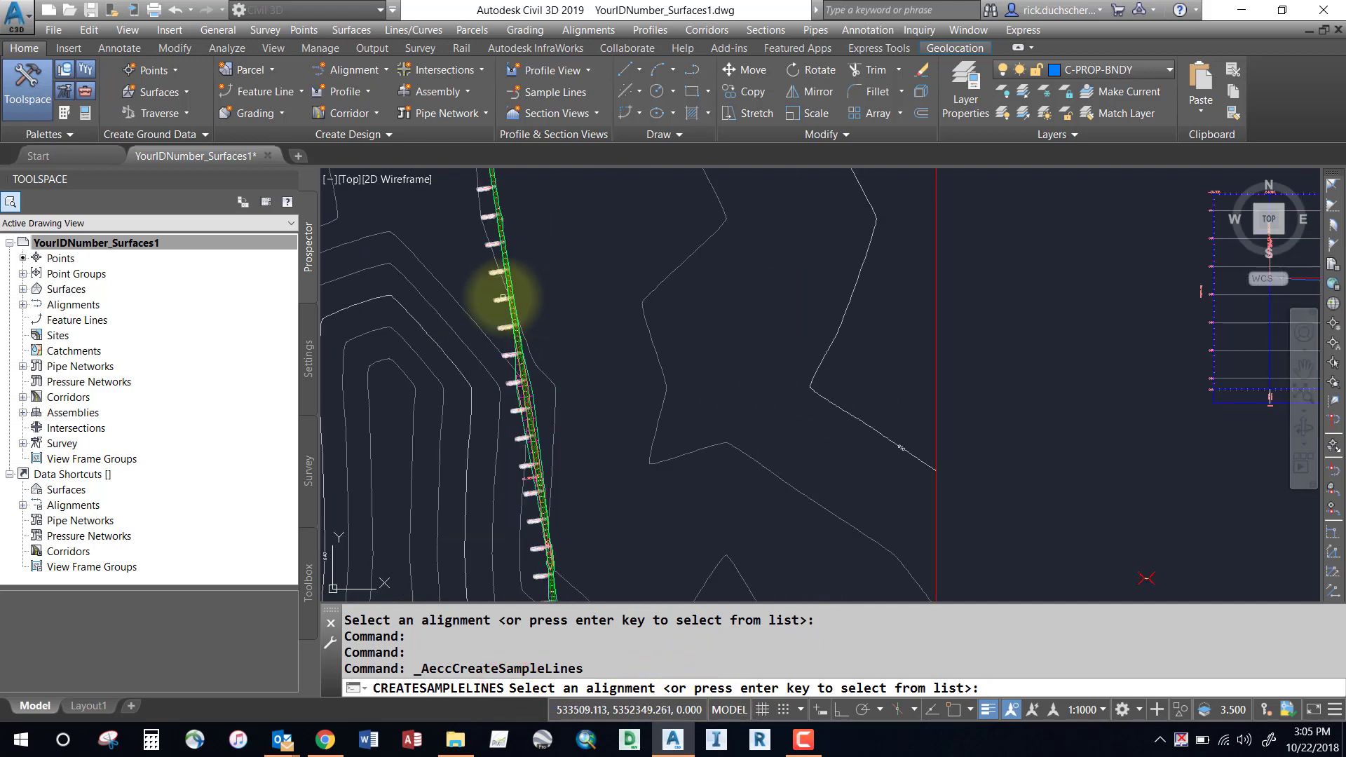
{"action": "scroll", "coordinate": [554, 303], "scroll_direction": "down", "scroll_amount": 2}
{"action": "scroll", "coordinate": [640, 309], "scroll_direction": "down", "scroll_amount": 2}
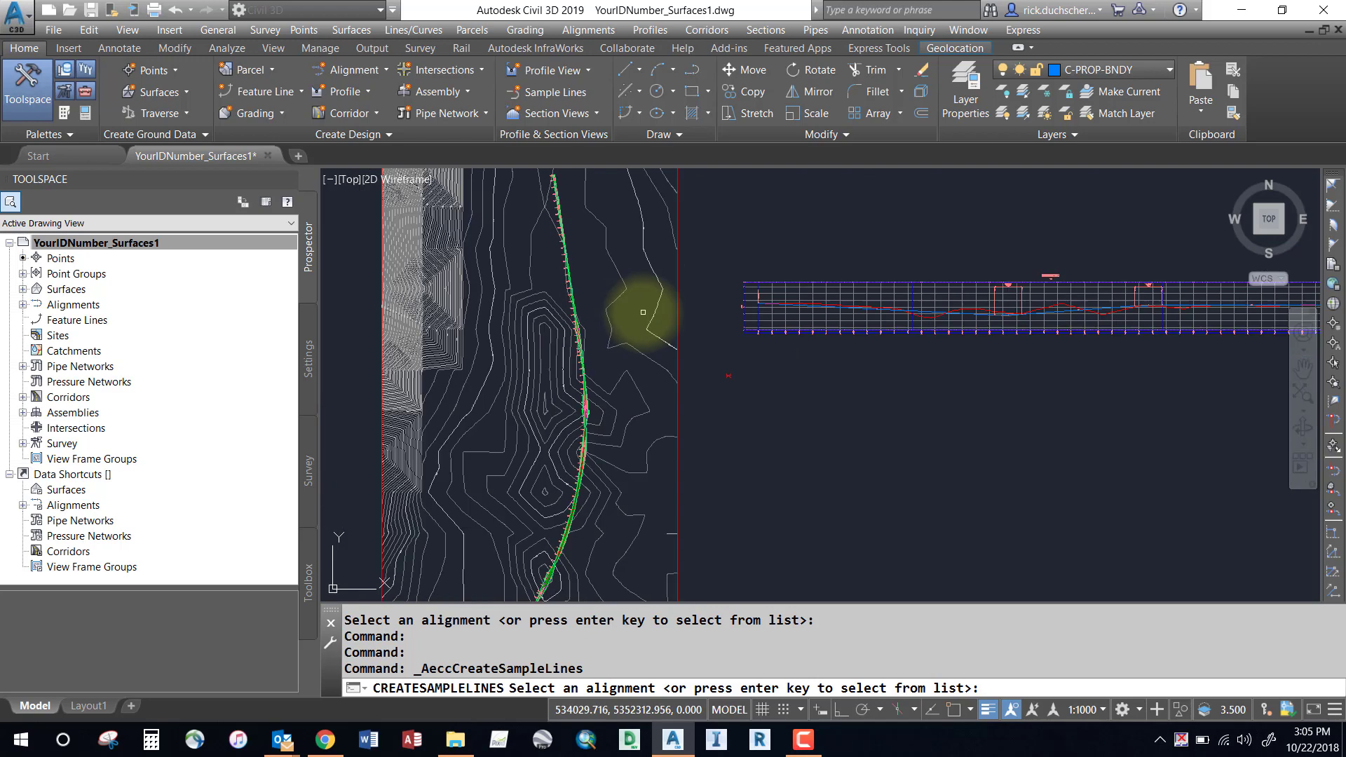
{"action": "right_click", "coordinate": [715, 385]}
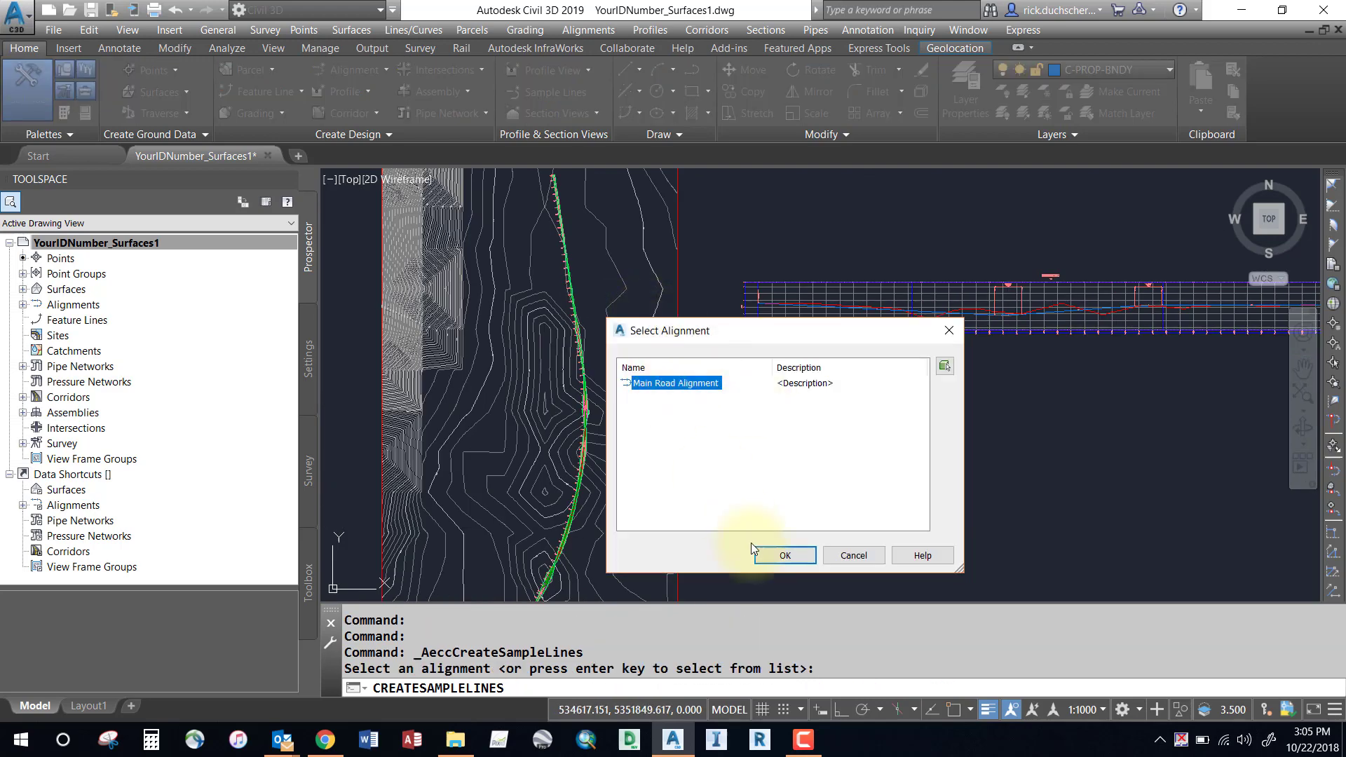
{"action": "left_click", "coordinate": [789, 554]}
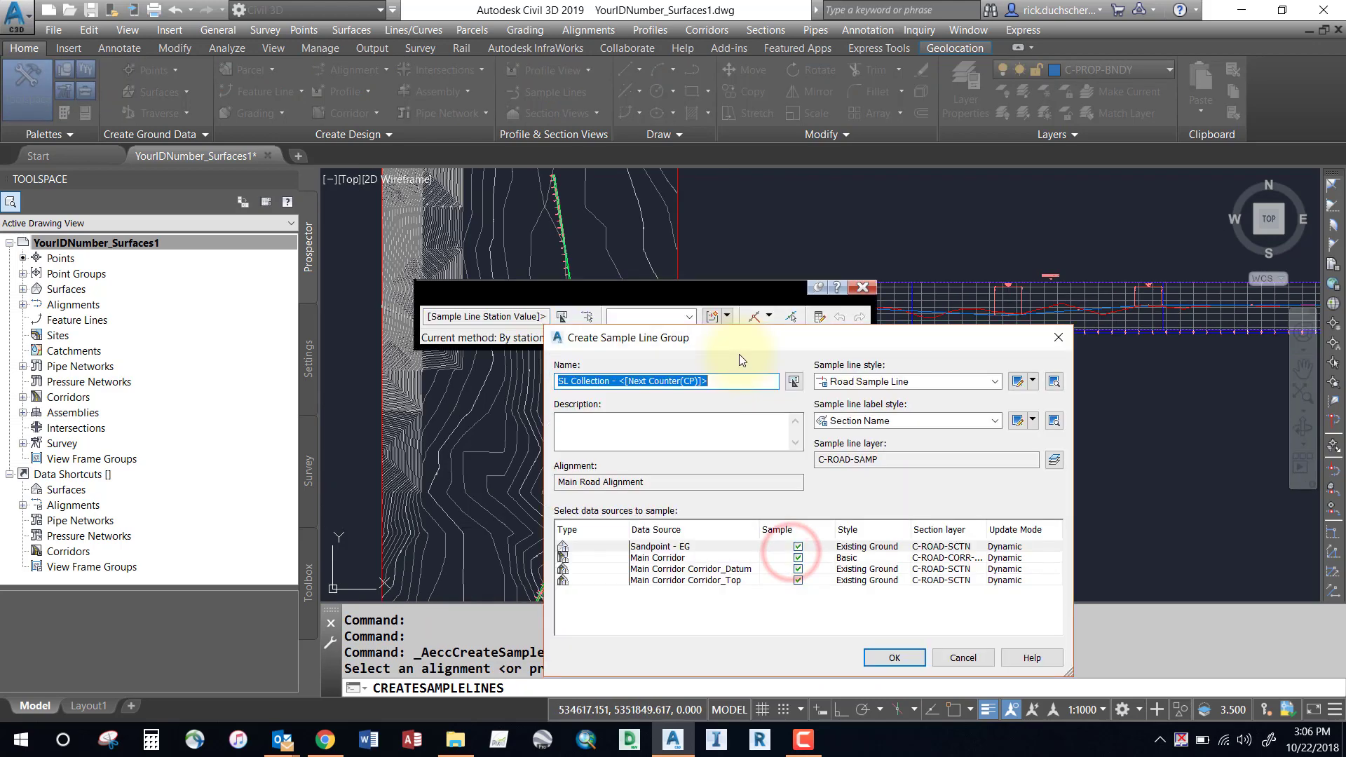
Name the group 'Cross Section Views', drop the Main Corridor and Corridor_Datum sources, and create it.
{"action": "left_click", "coordinate": [747, 339]}
{"action": "left_click_drag", "start_coordinate": [743, 246], "coordinate": [730, 179]}
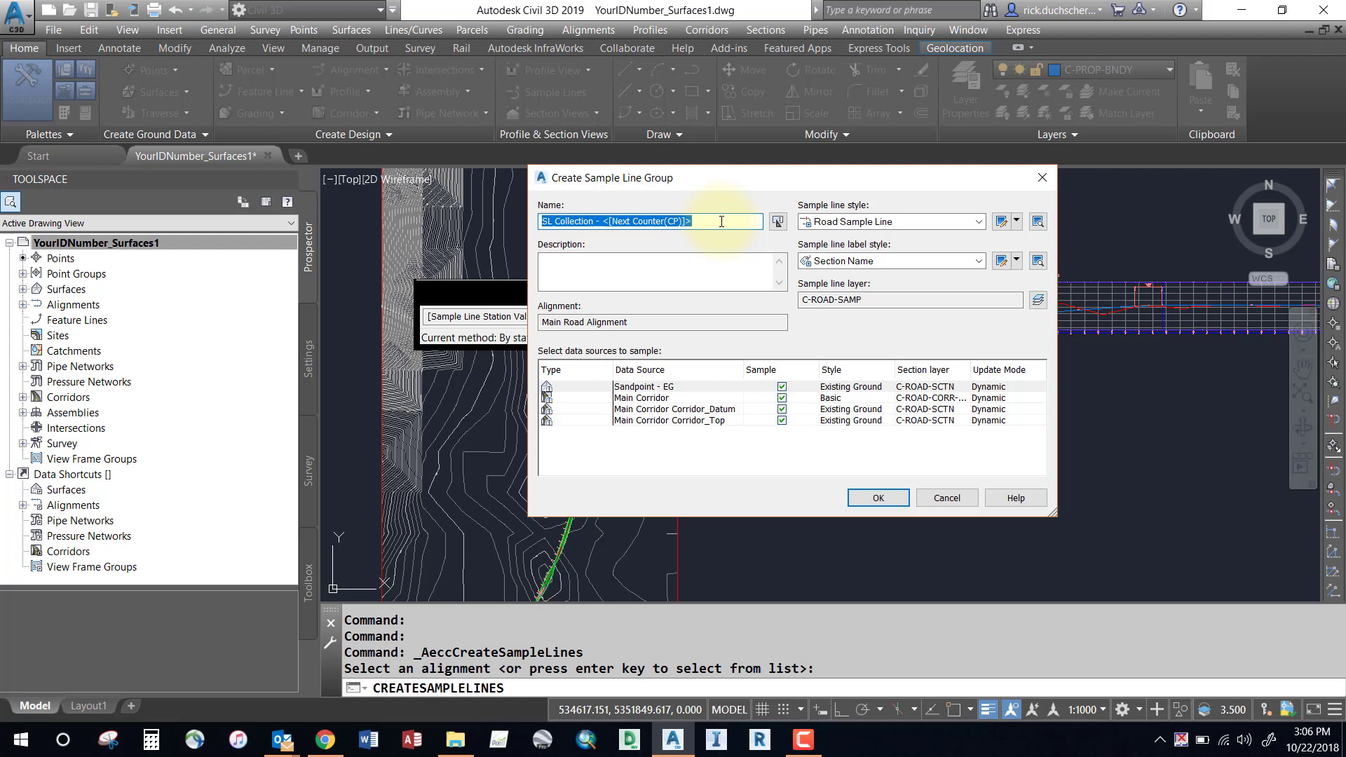
{"action": "left_click", "coordinate": [721, 221]}
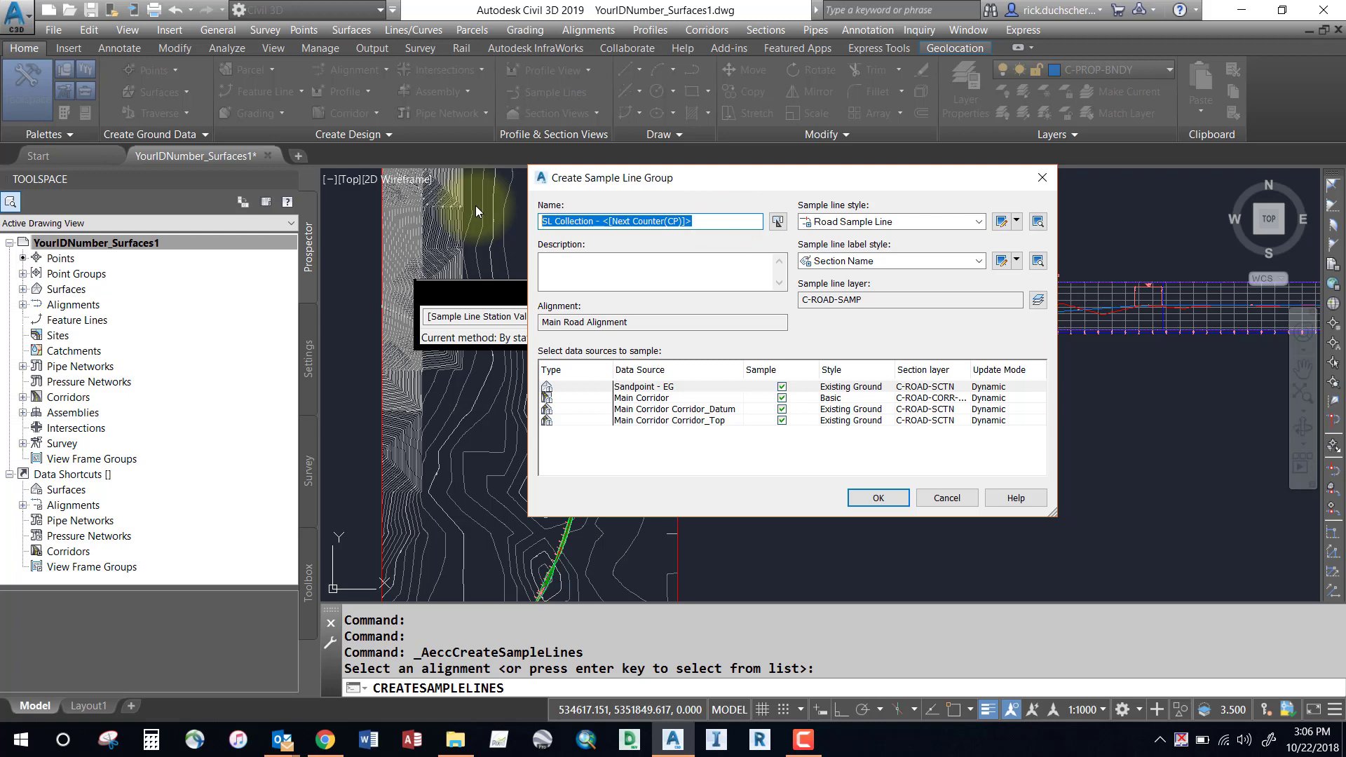
{"action": "type", "text": "Cross "}
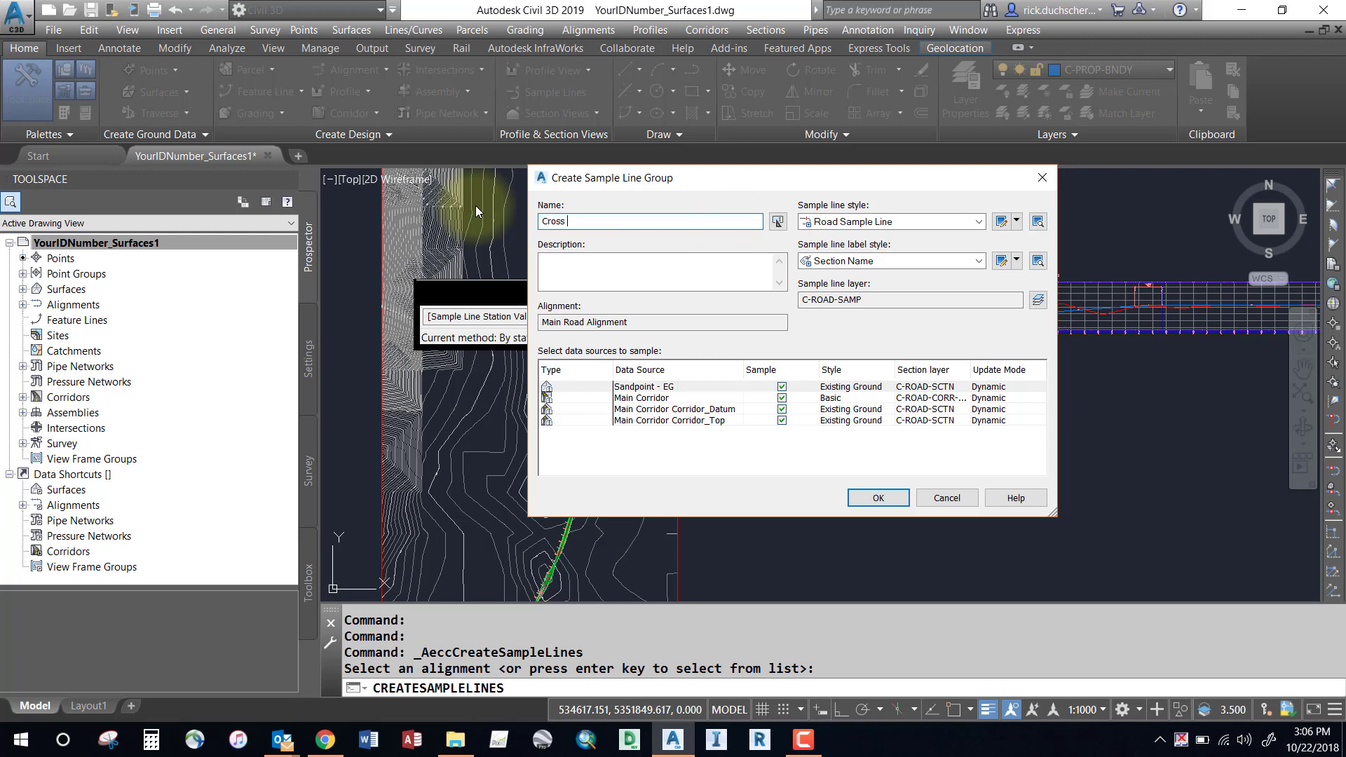
{"action": "type", "text": "Section Views"}
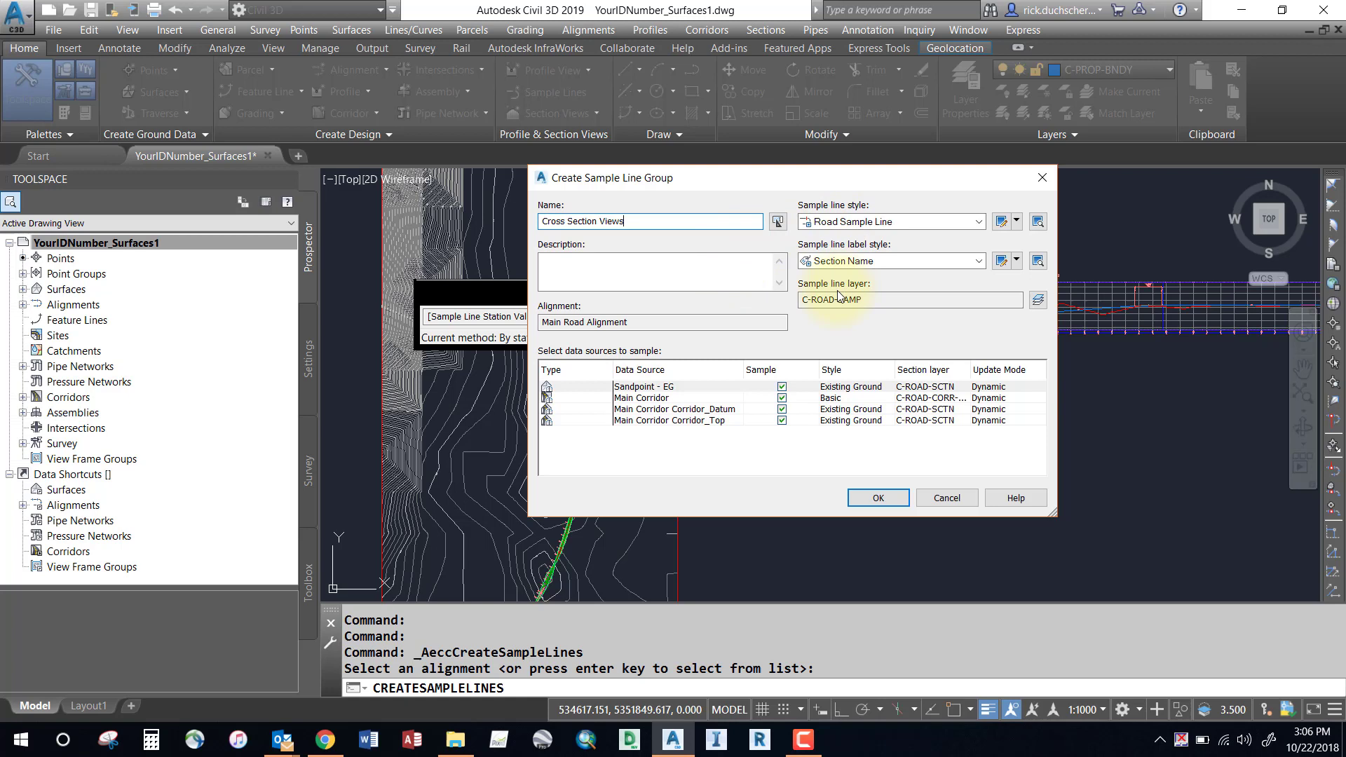
{"action": "left_click", "coordinate": [781, 386]}
{"action": "left_click", "coordinate": [783, 398]}
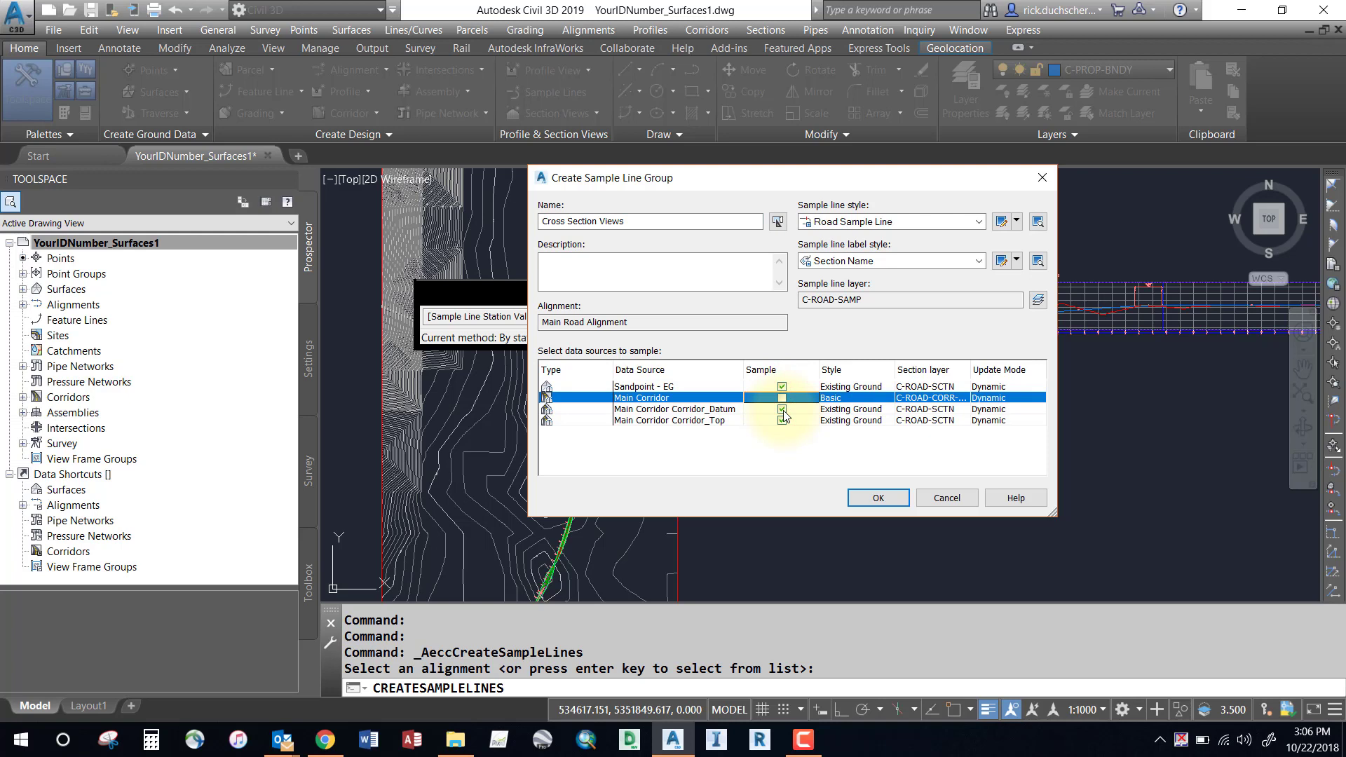
{"action": "left_click", "coordinate": [782, 411]}
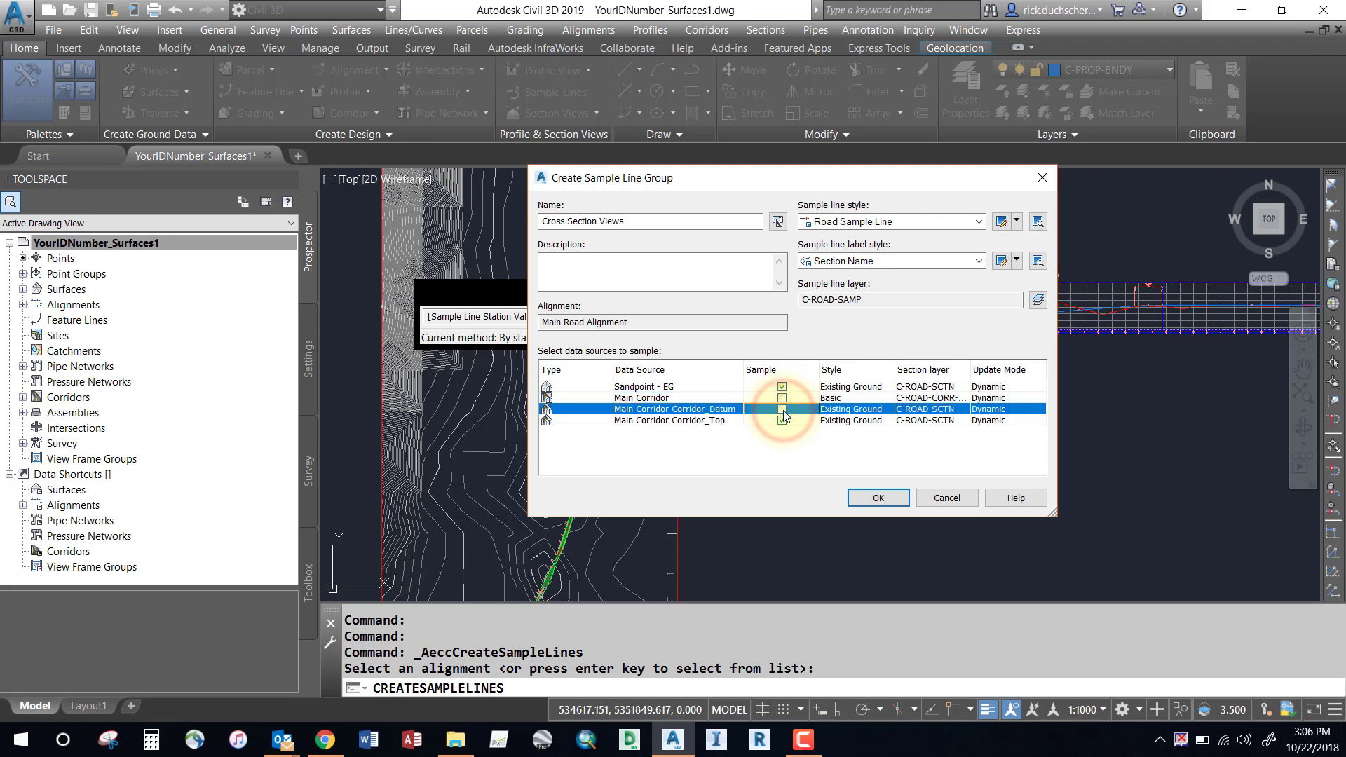
{"action": "left_click", "coordinate": [636, 388]}
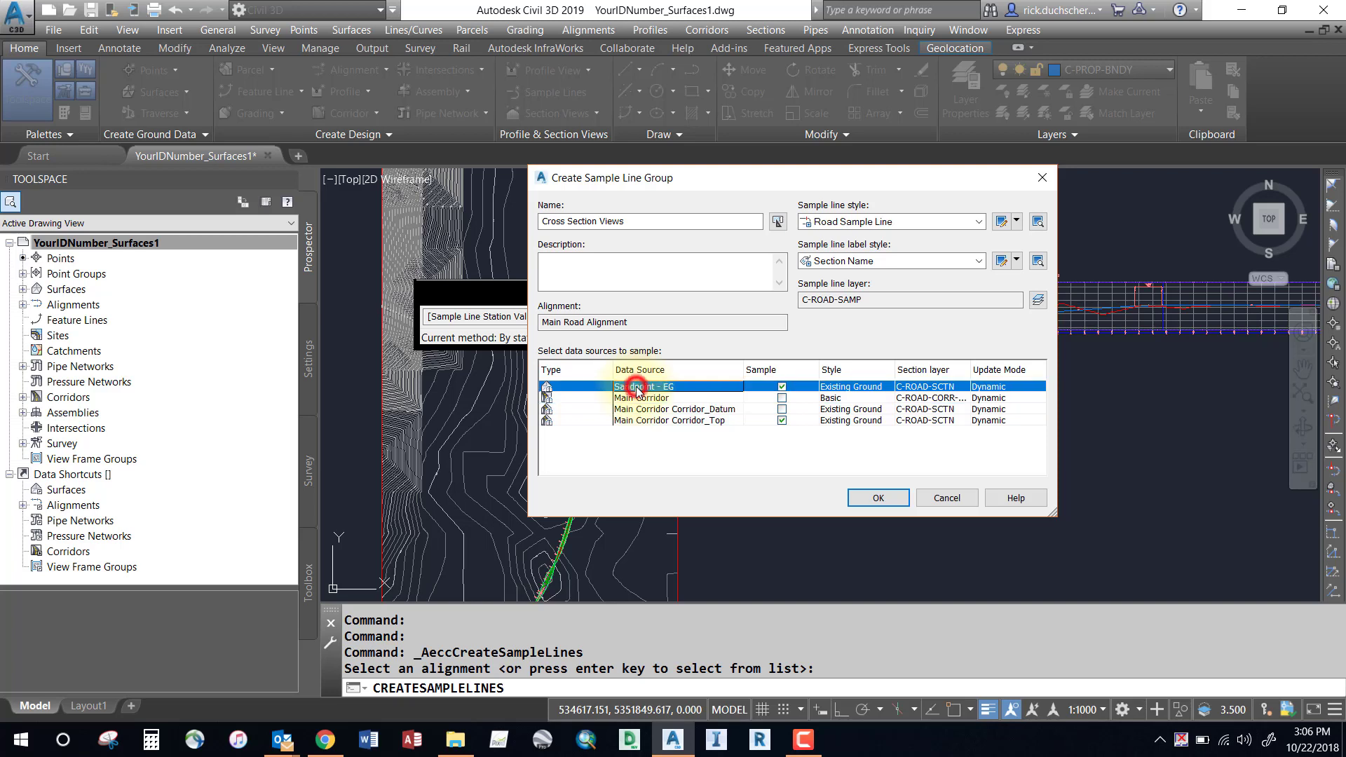
{"action": "left_click", "coordinate": [699, 421]}
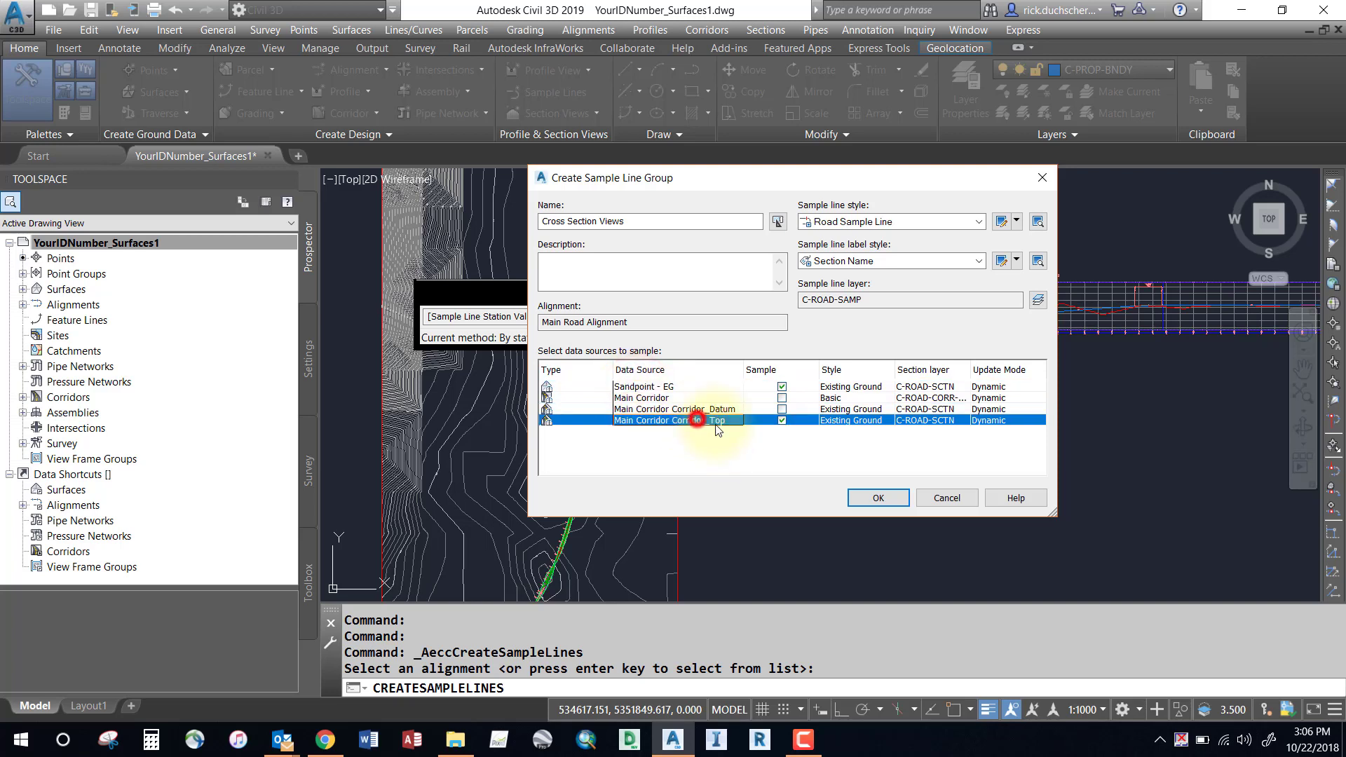
{"action": "left_click", "coordinate": [877, 498]}
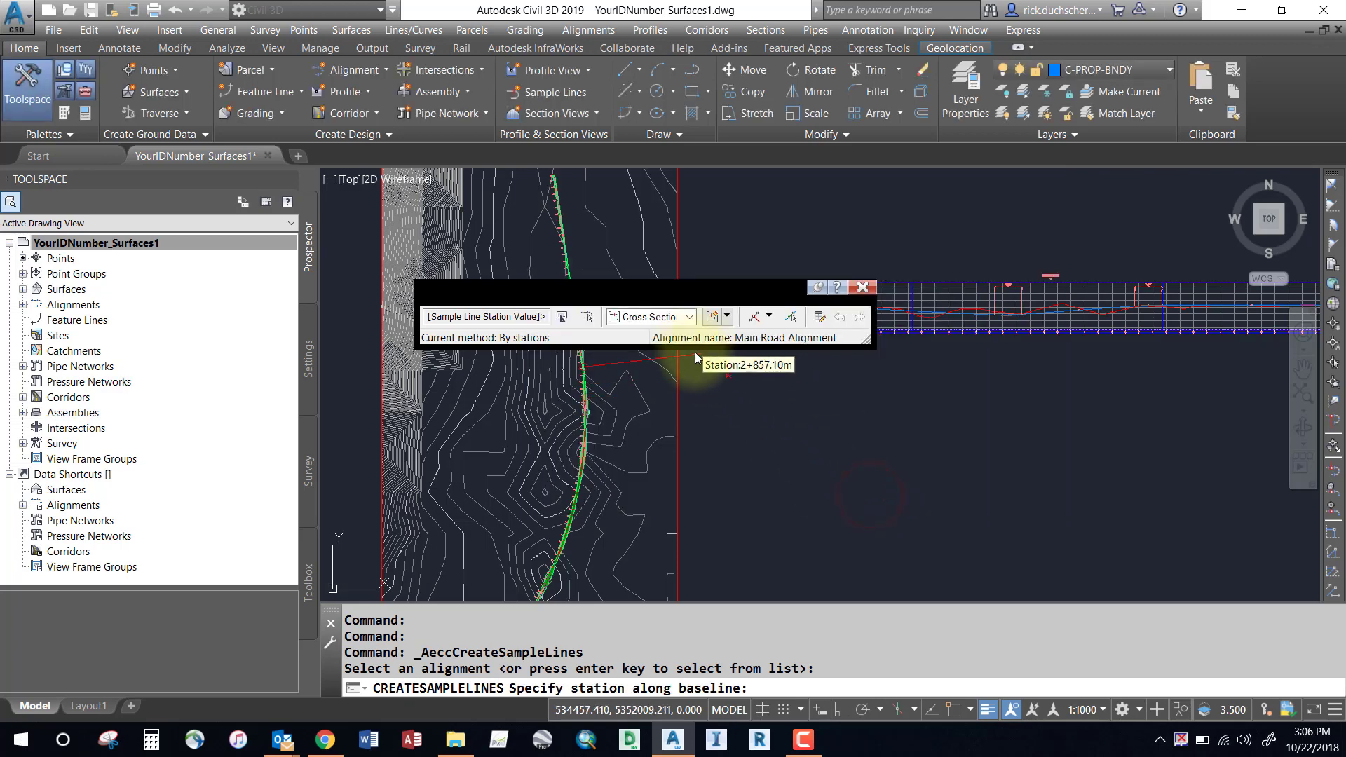
Move the Sample Line Tools toolbar aside and open the sample line creation methods list.
{"action": "left_click_drag", "start_coordinate": [694, 288], "coordinate": [771, 270]}
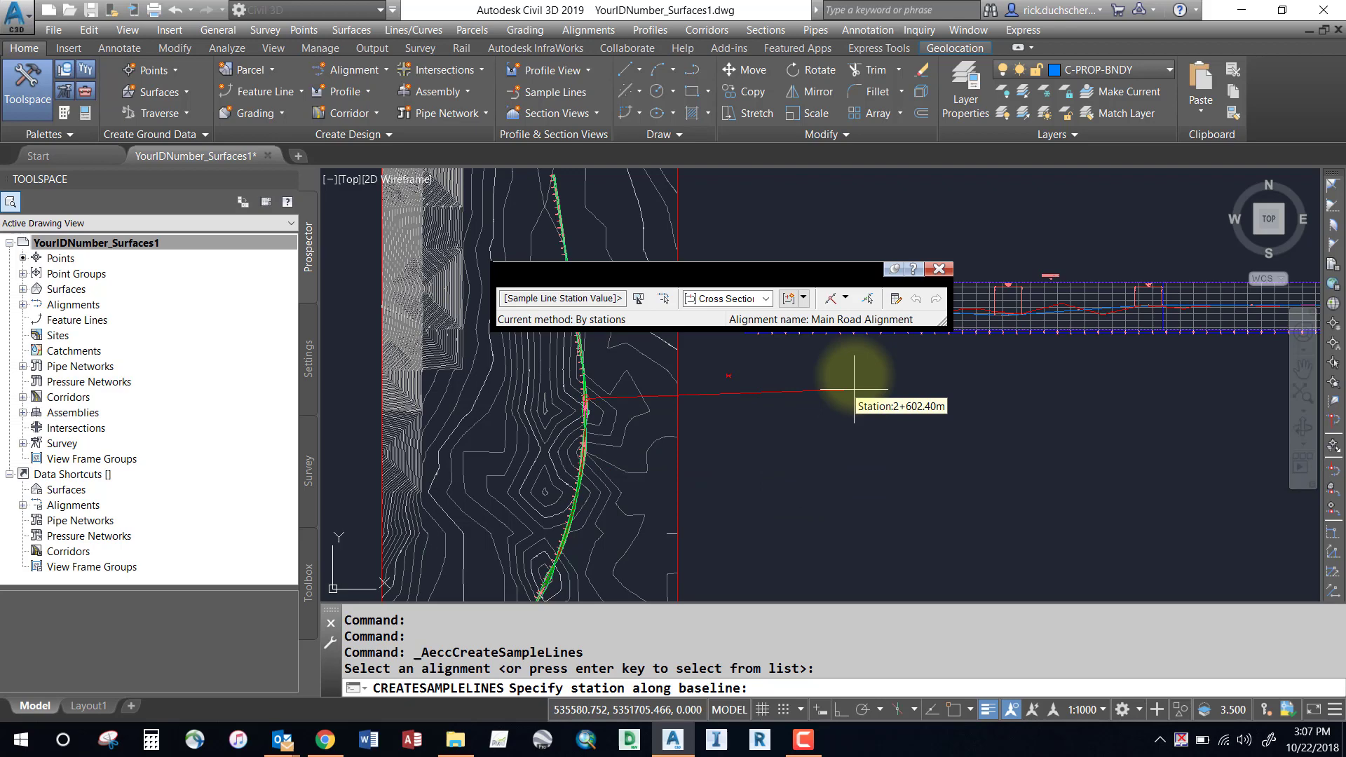
{"action": "left_click", "coordinate": [847, 300]}
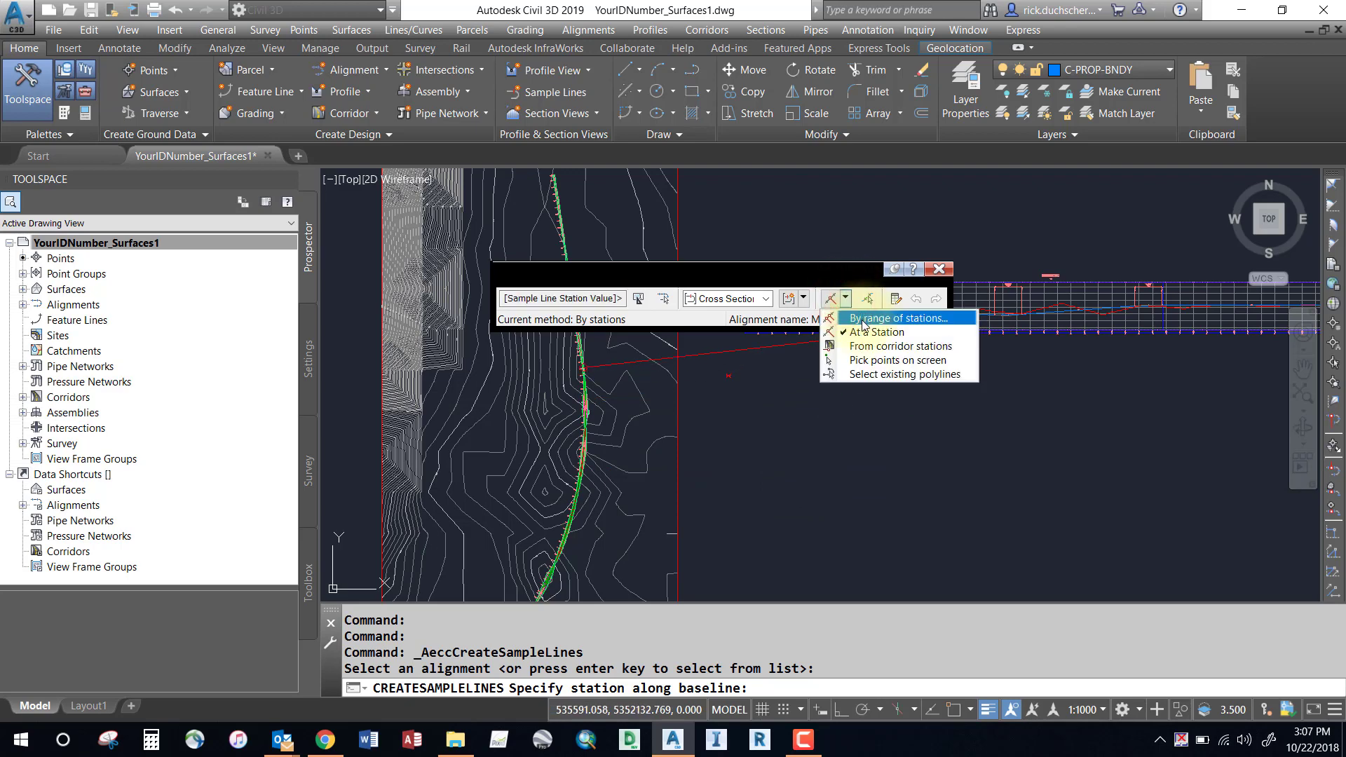
{"action": "left_click", "coordinate": [864, 320]}
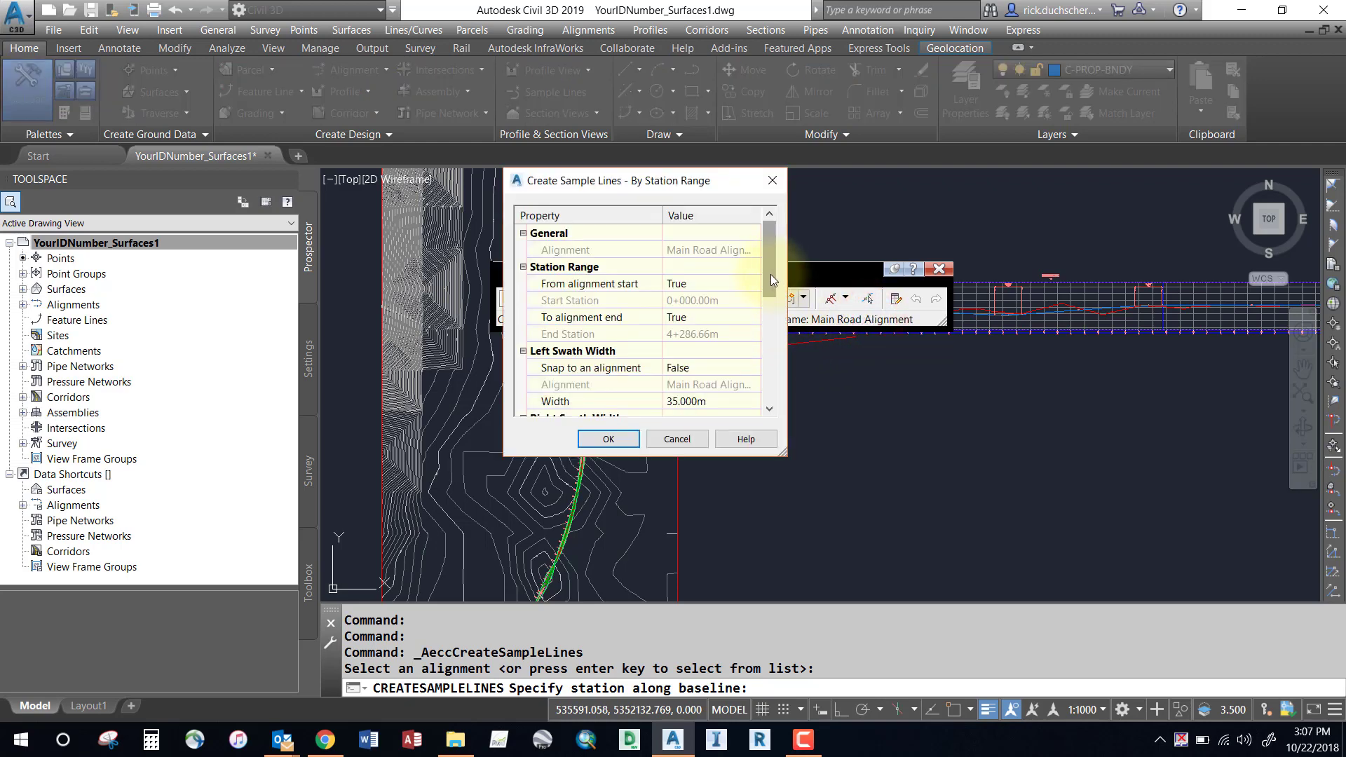
{"action": "left_click_drag", "start_coordinate": [771, 283], "coordinate": [772, 312]}
{"action": "left_click", "coordinate": [614, 267]}
{"action": "left_click", "coordinate": [605, 300]}
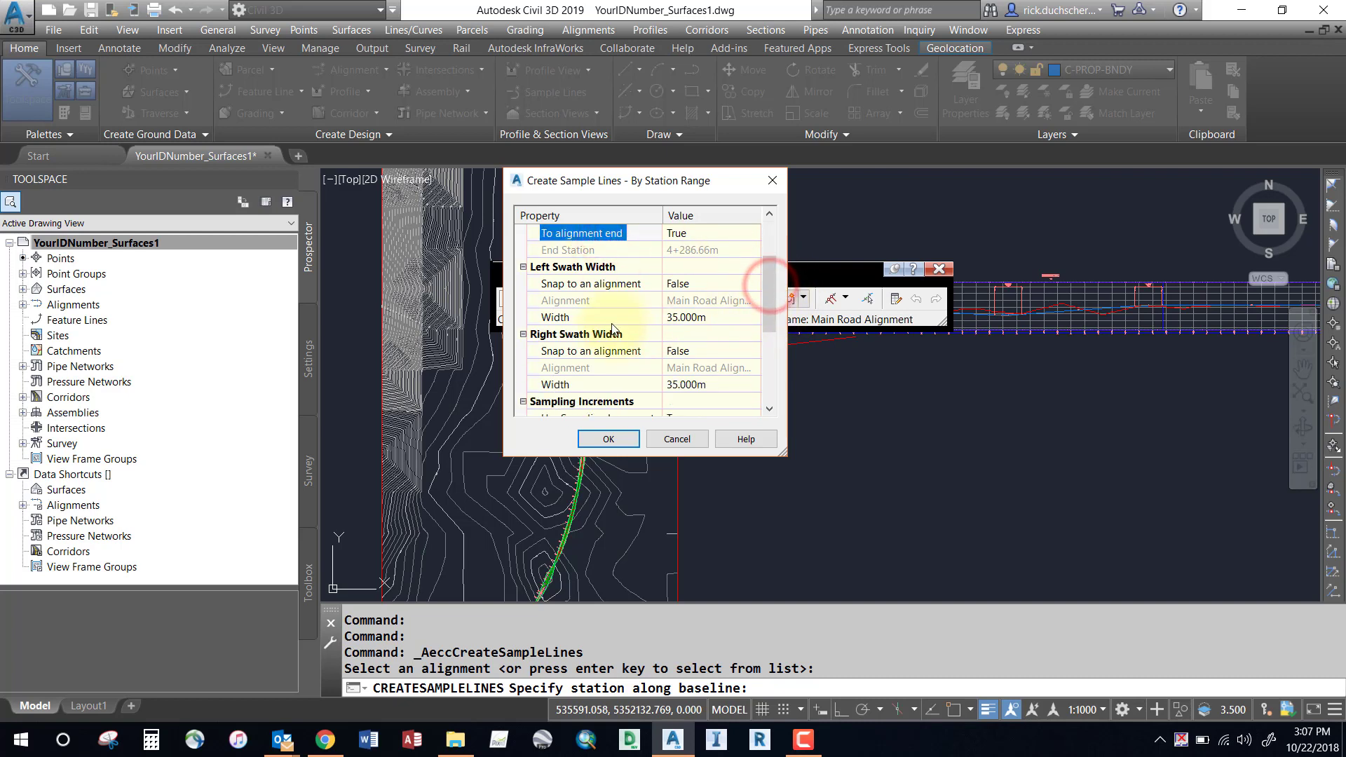
{"action": "left_click", "coordinate": [684, 319]}
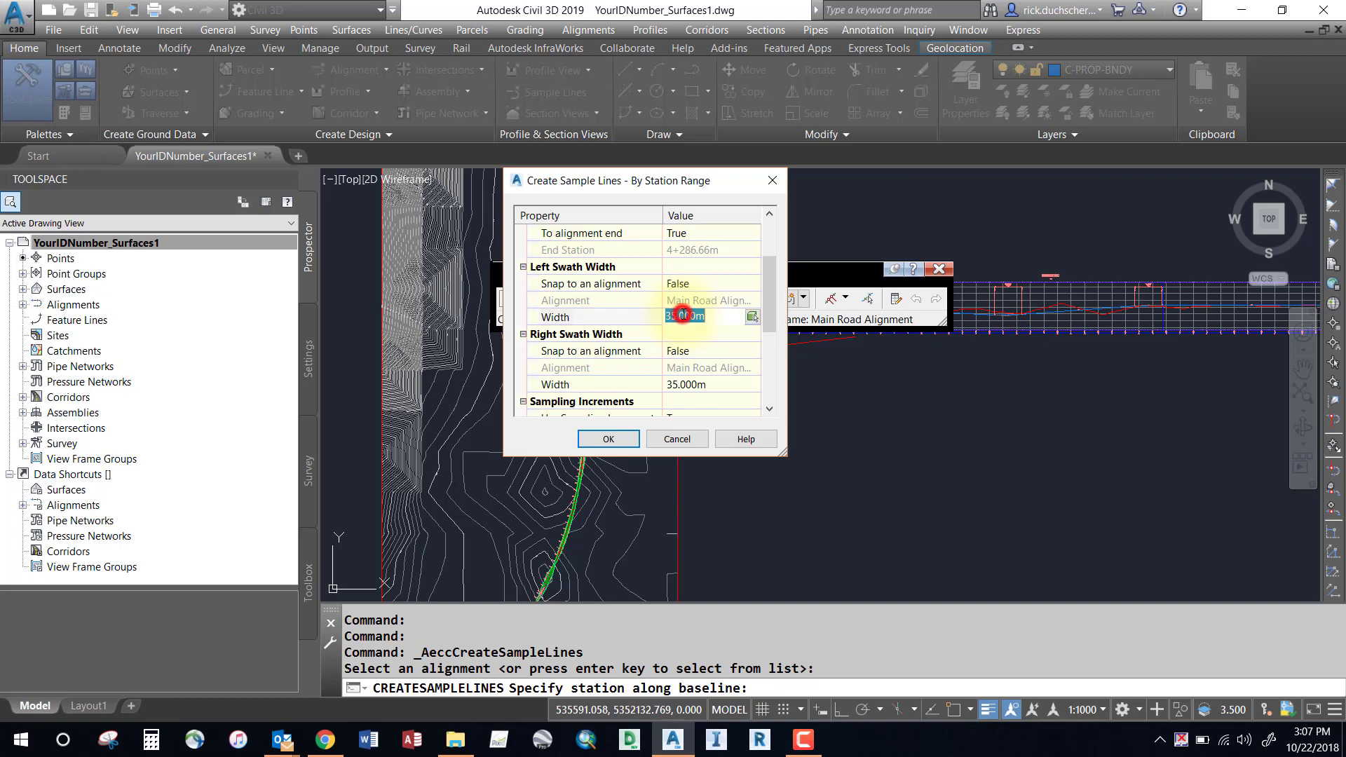
{"action": "left_click", "coordinate": [695, 381]}
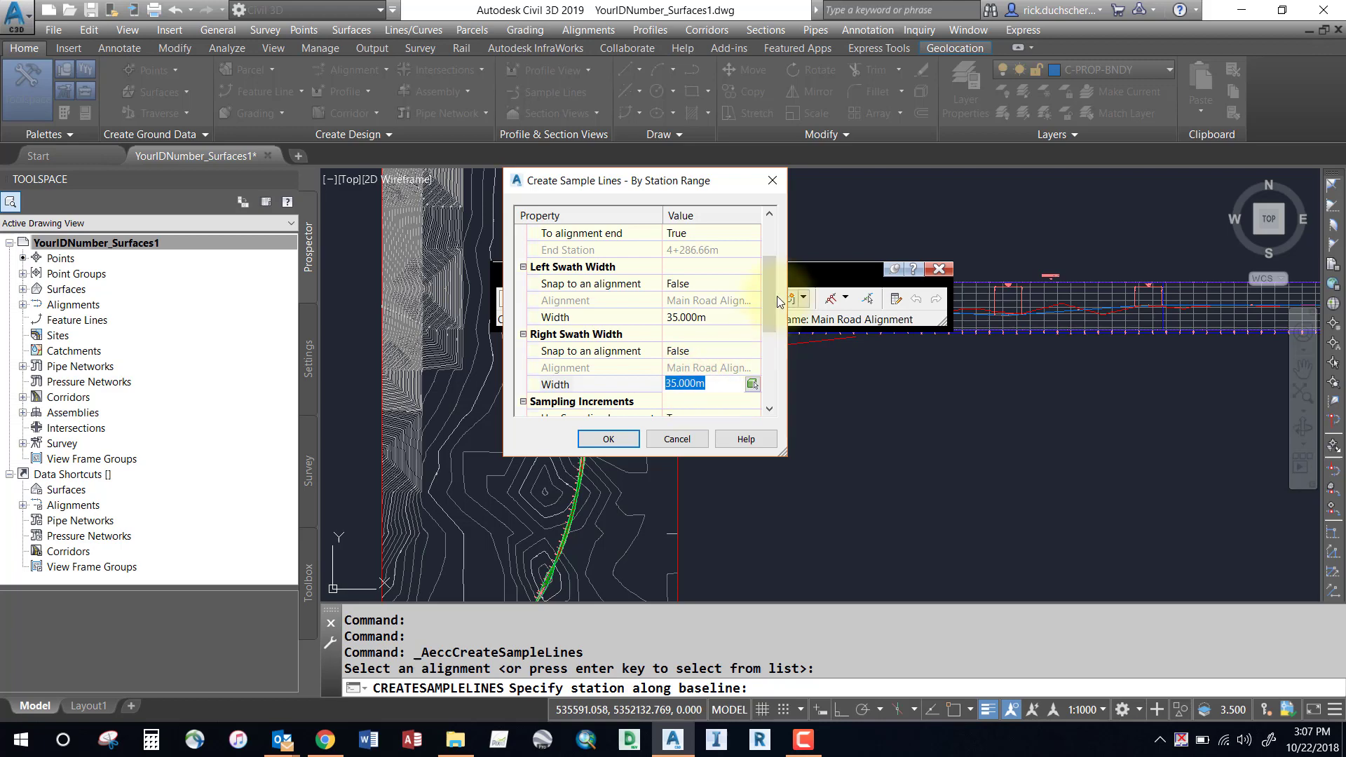
{"action": "left_click_drag", "start_coordinate": [721, 183], "coordinate": [783, 111]}
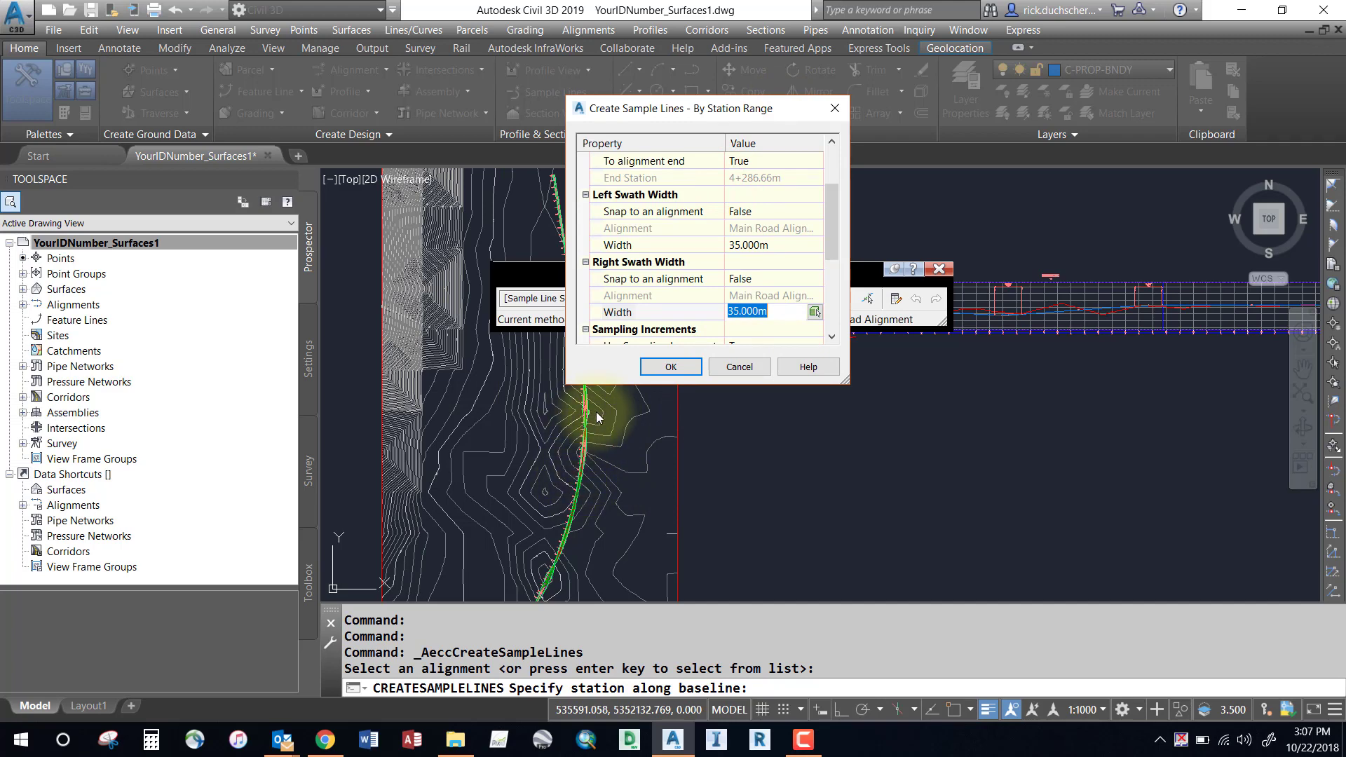
{"action": "left_click", "coordinate": [774, 312]}
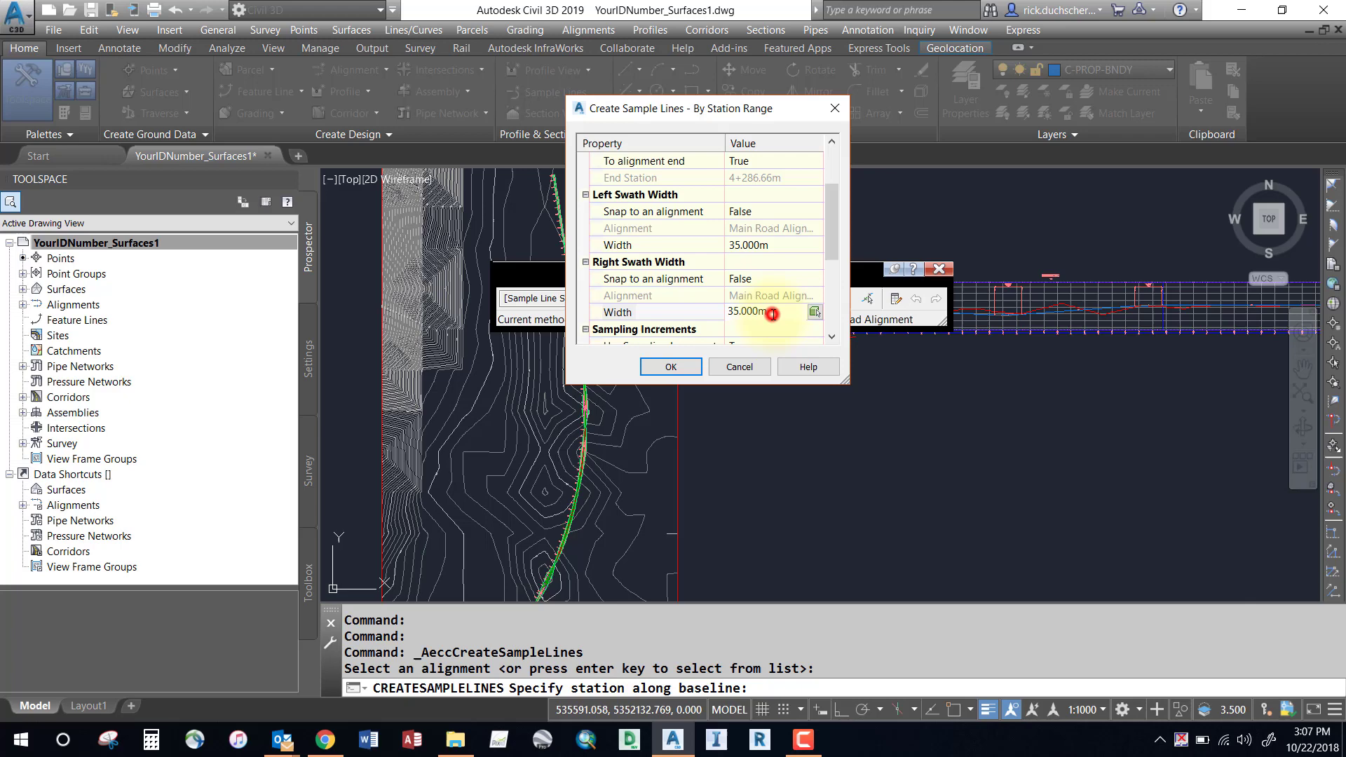
{"action": "double_click", "coordinate": [773, 312]}
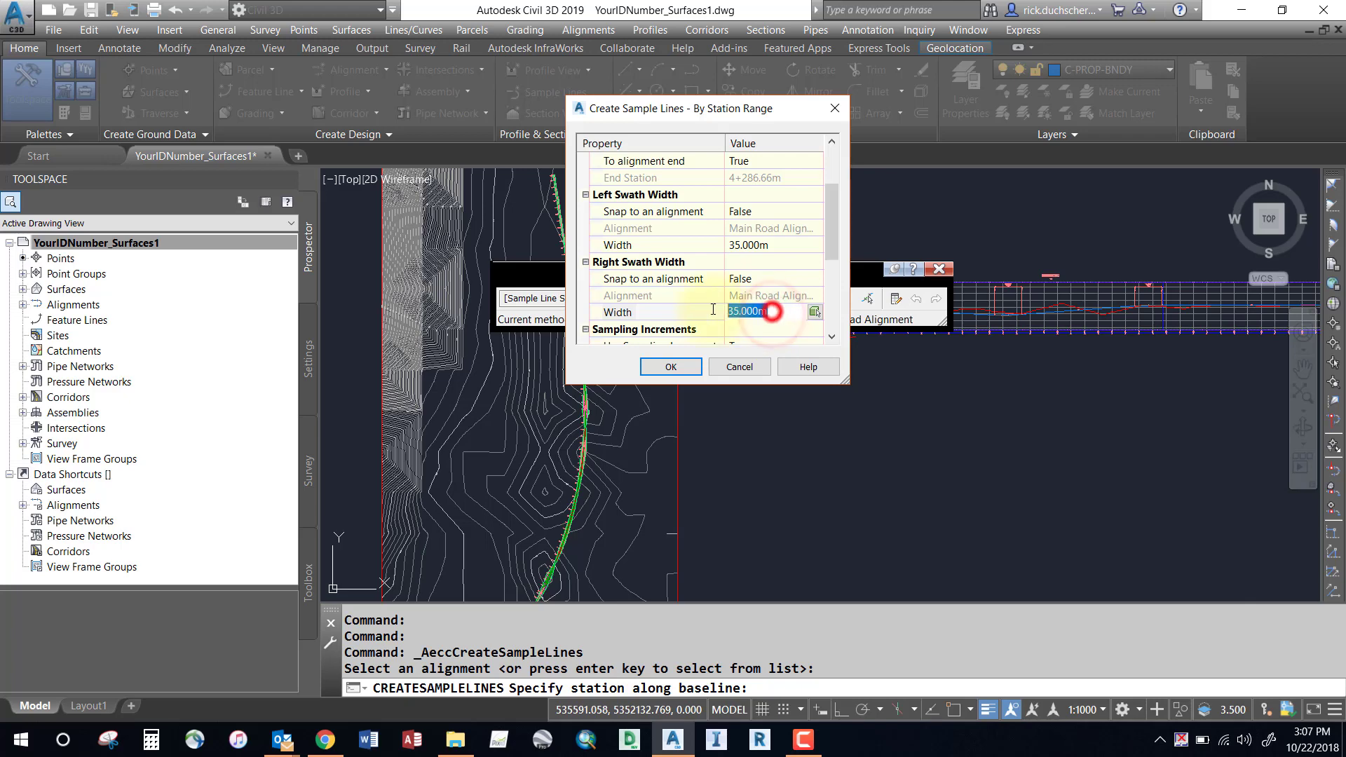
{"action": "left_click", "coordinate": [732, 366]}
Choose By range of stations as the sample line creation method.
{"action": "scroll", "coordinate": [571, 540], "scroll_direction": "up", "scroll_amount": 5}
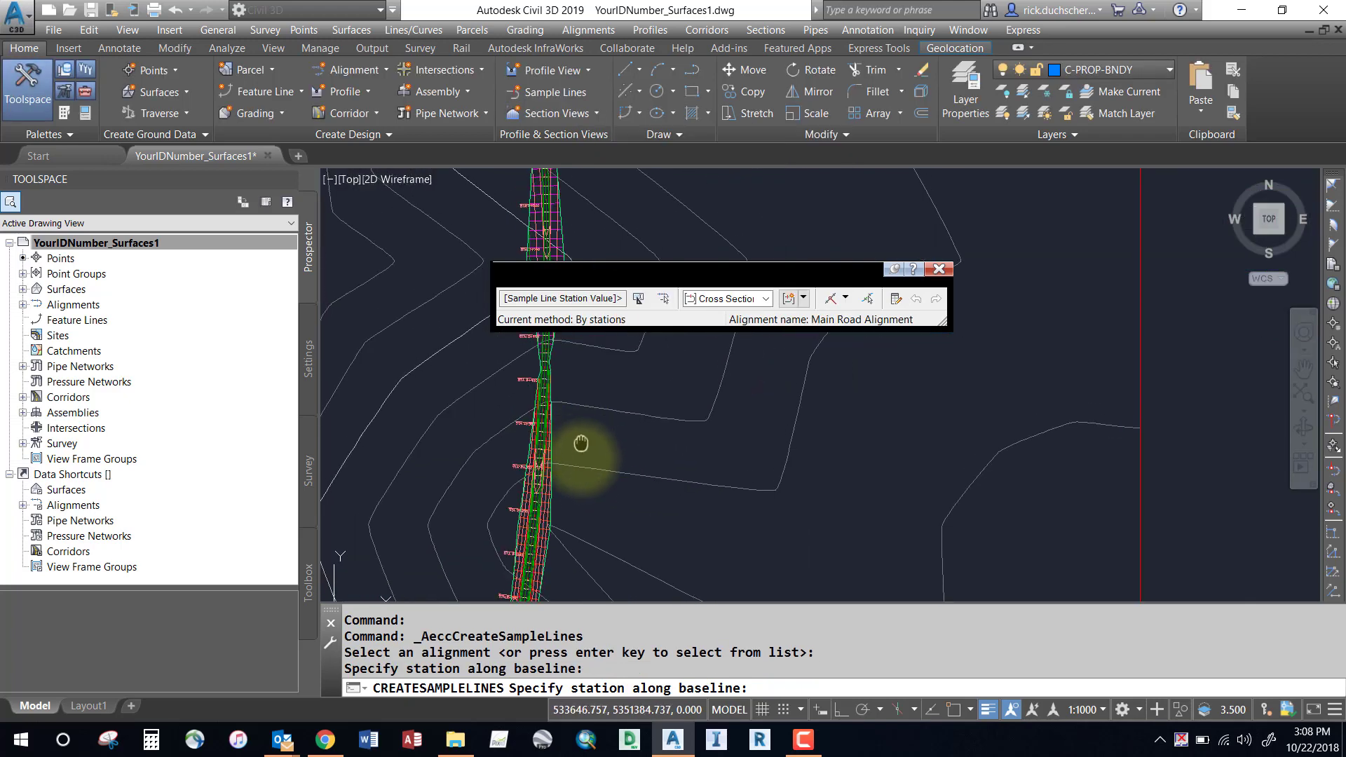
{"action": "scroll", "coordinate": [589, 389], "scroll_direction": "up", "scroll_amount": 4}
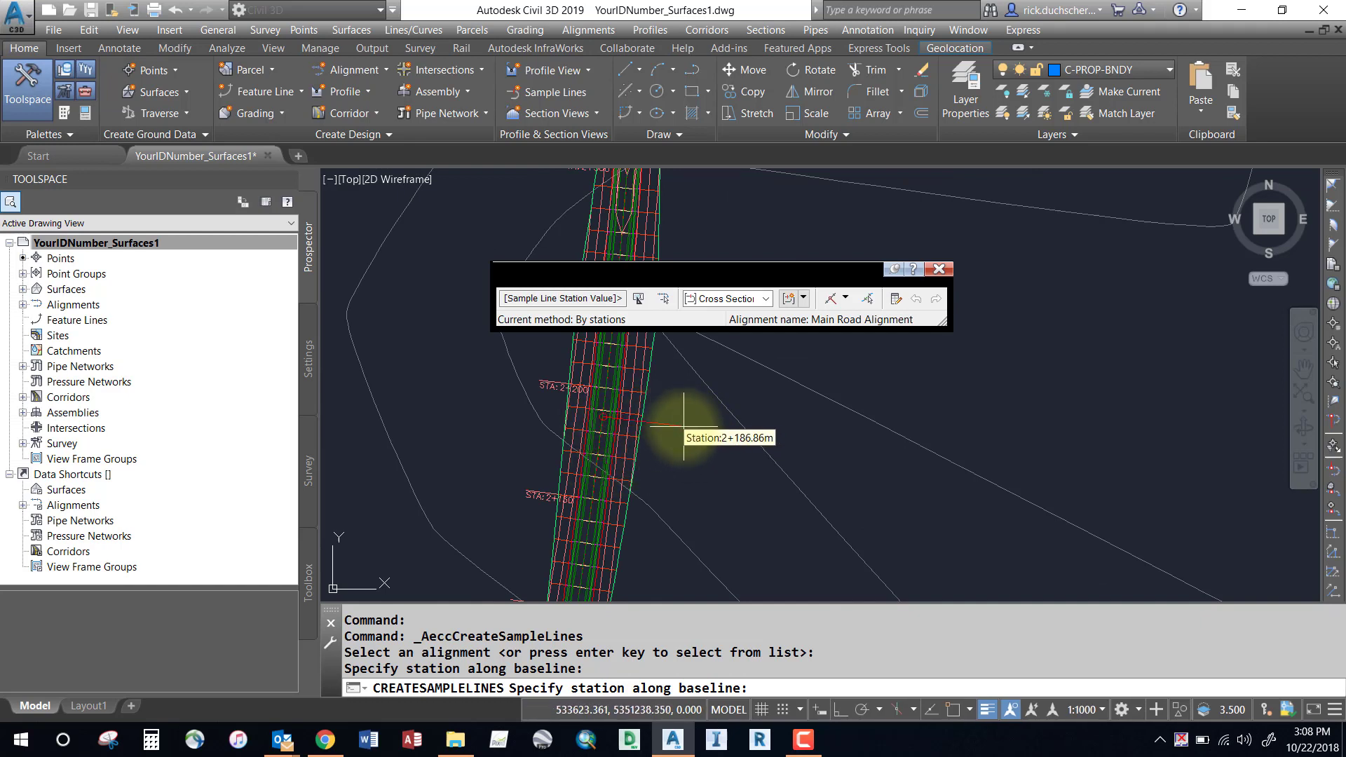
{"action": "left_click", "coordinate": [804, 298]}
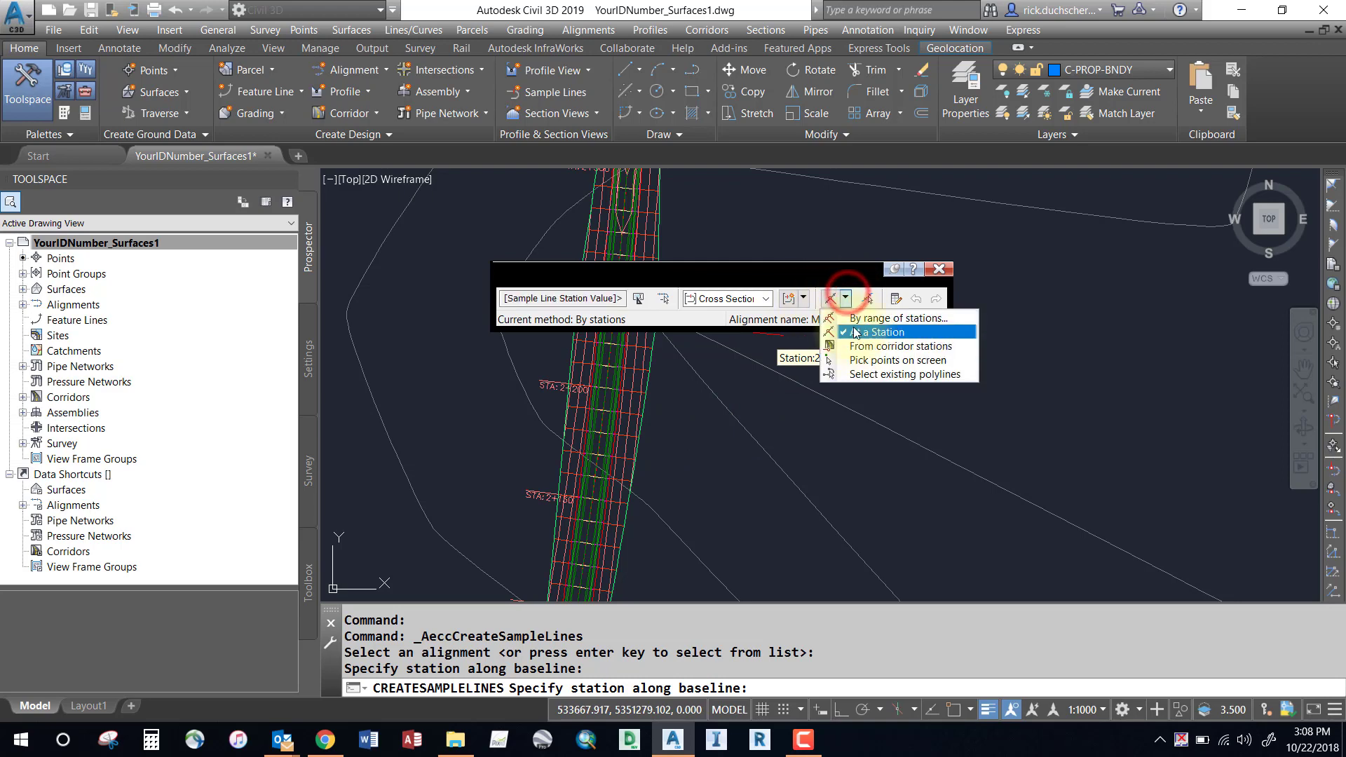
Review the swath widths and the tangent and curve sampling increments for the station range.
{"action": "left_click", "coordinate": [857, 320]}
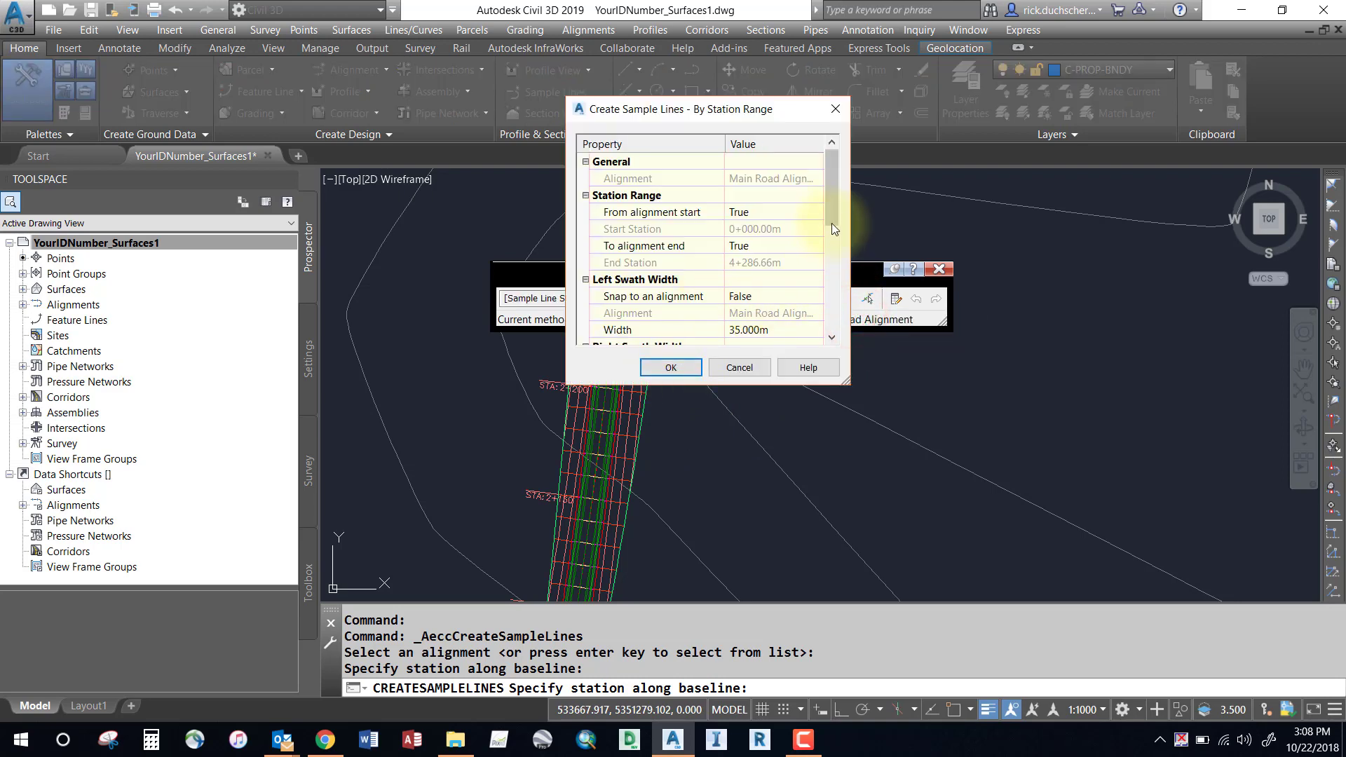
{"action": "left_click_drag", "start_coordinate": [832, 210], "coordinate": [832, 240]}
{"action": "left_click", "coordinate": [776, 260]}
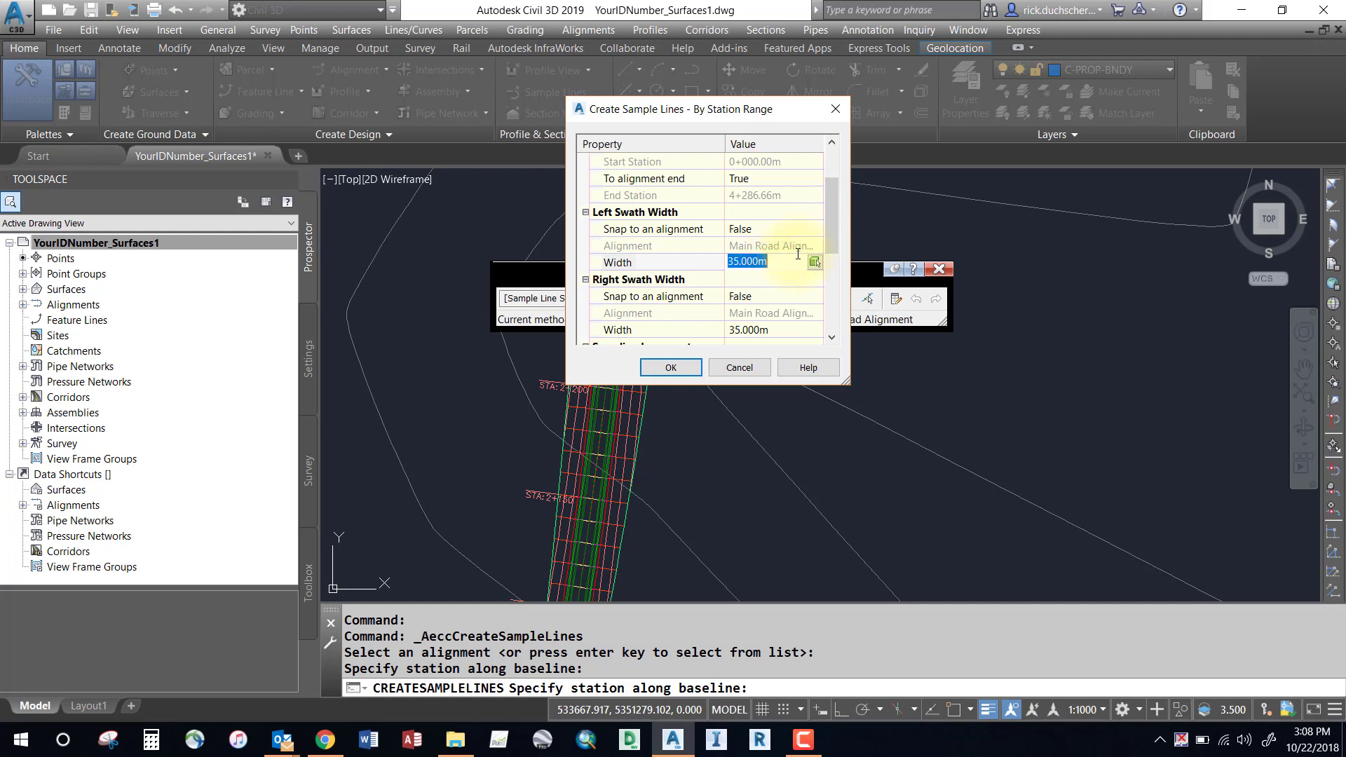
{"action": "left_click_drag", "start_coordinate": [836, 217], "coordinate": [835, 268]}
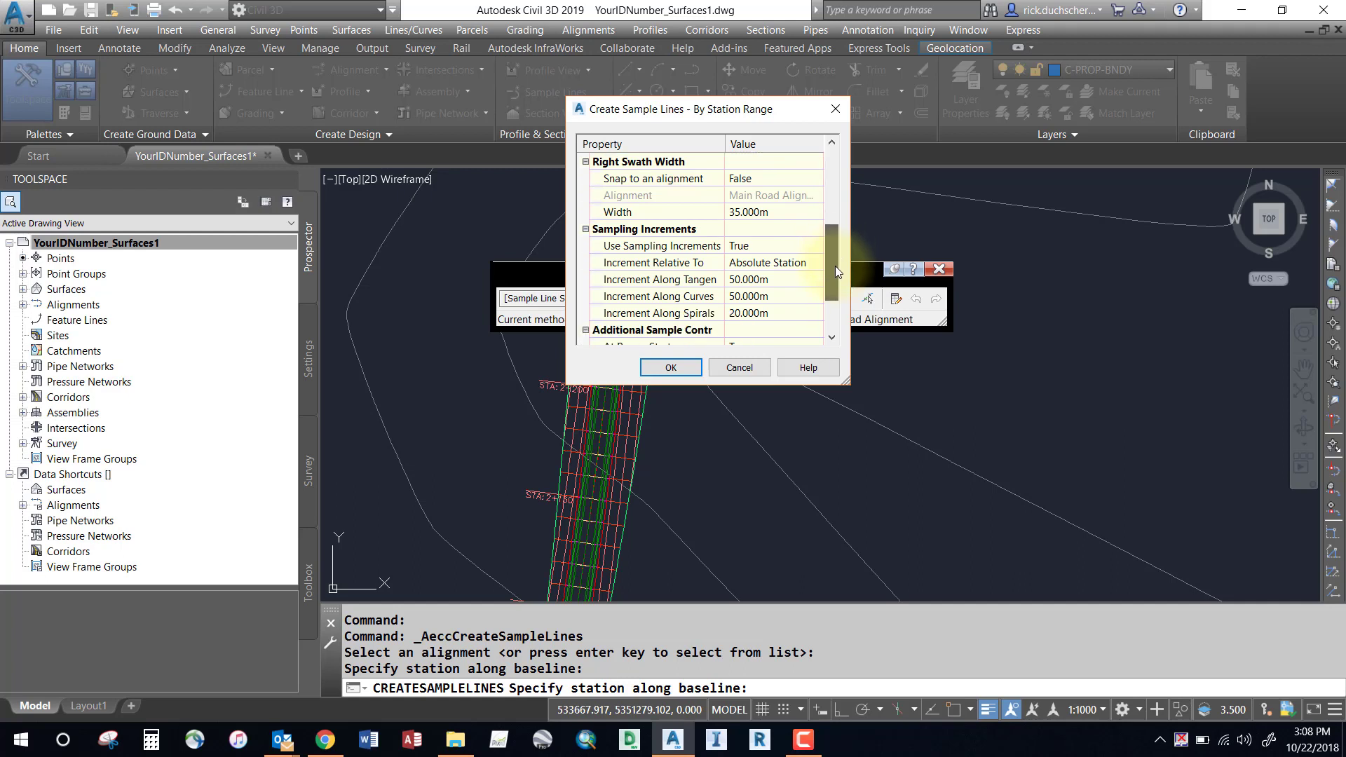
{"action": "left_click", "coordinate": [662, 229]}
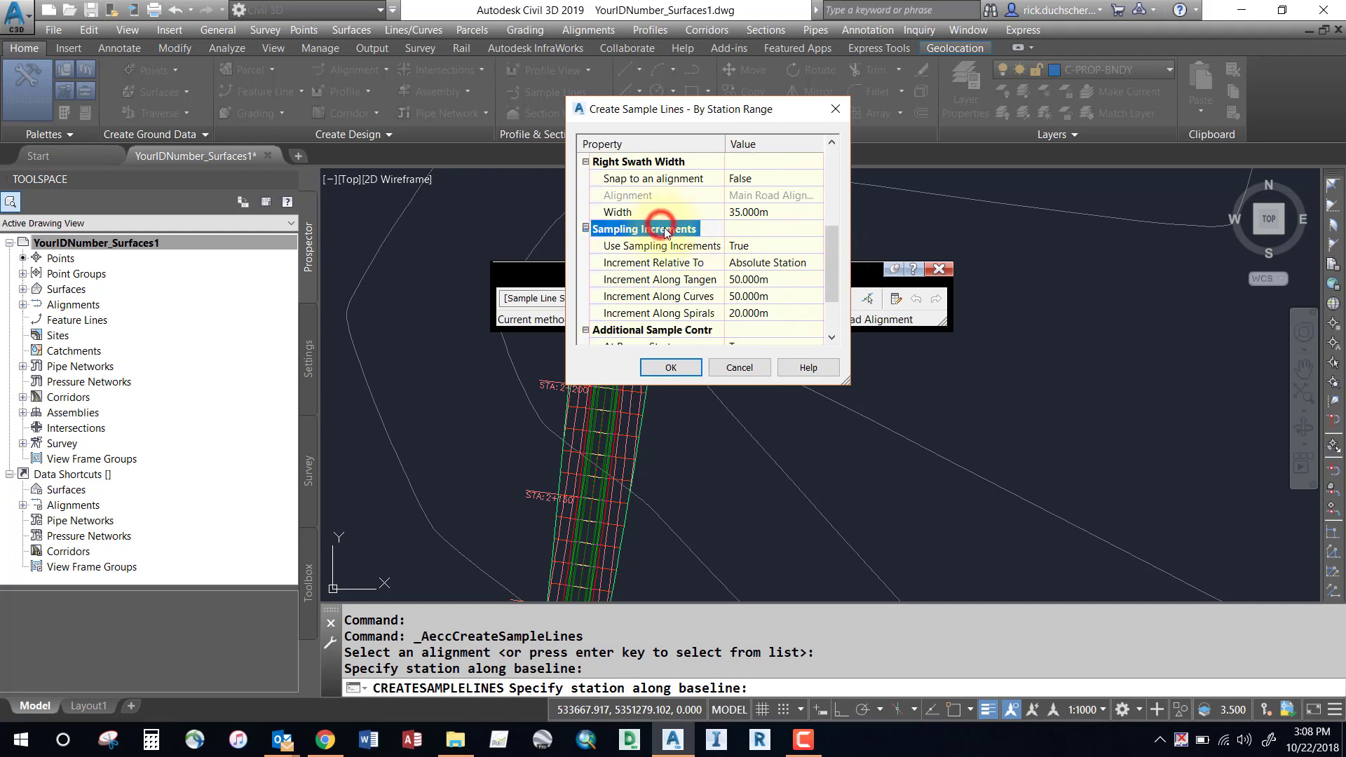
{"action": "left_click", "coordinate": [759, 280]}
{"action": "left_click", "coordinate": [770, 295]}
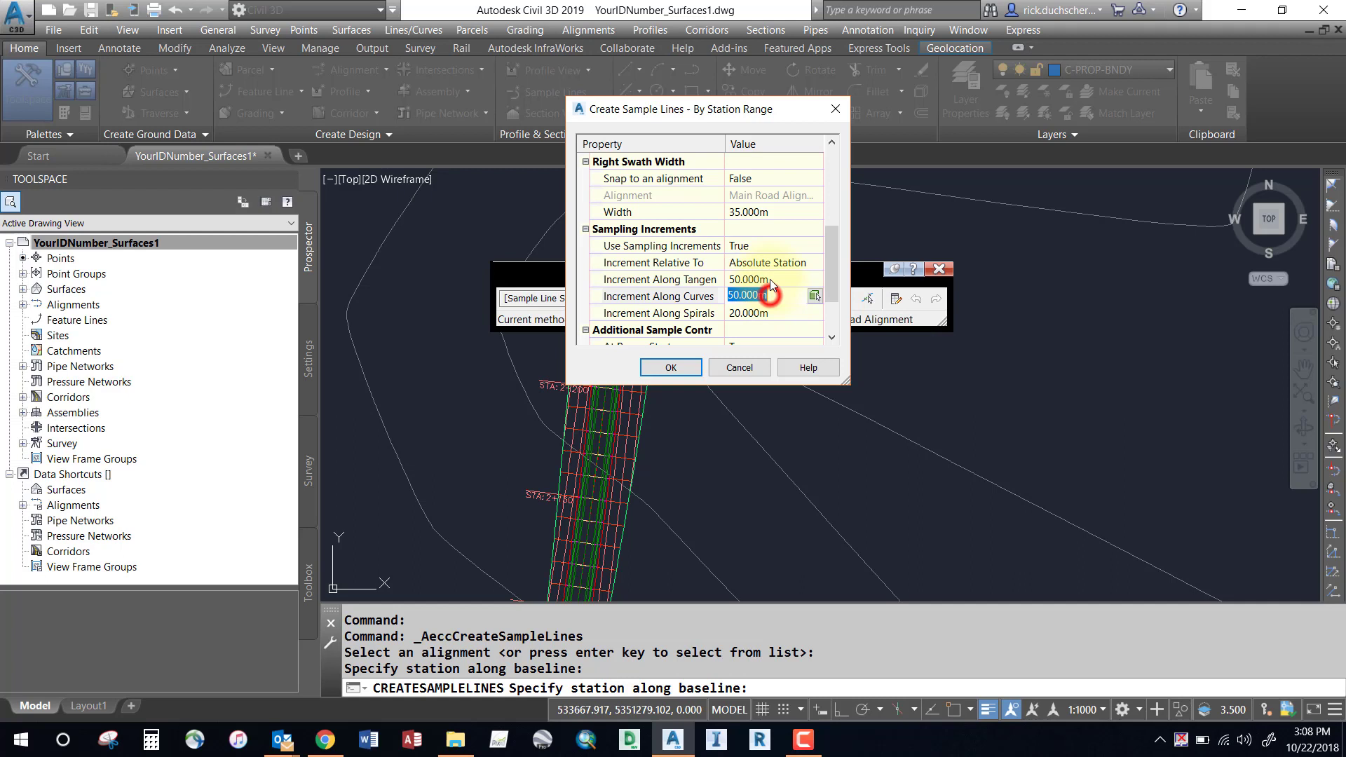
{"action": "left_click", "coordinate": [769, 280]}
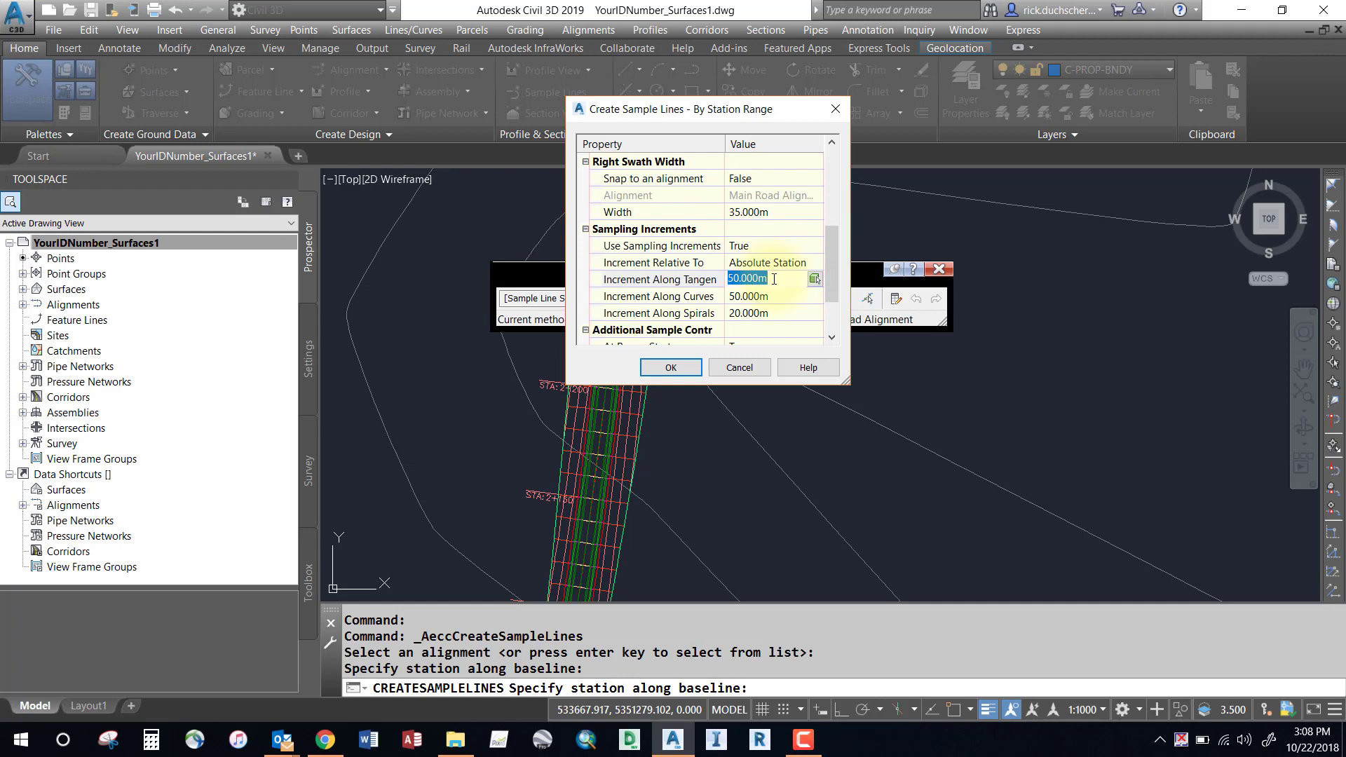
{"action": "left_click", "coordinate": [836, 283]}
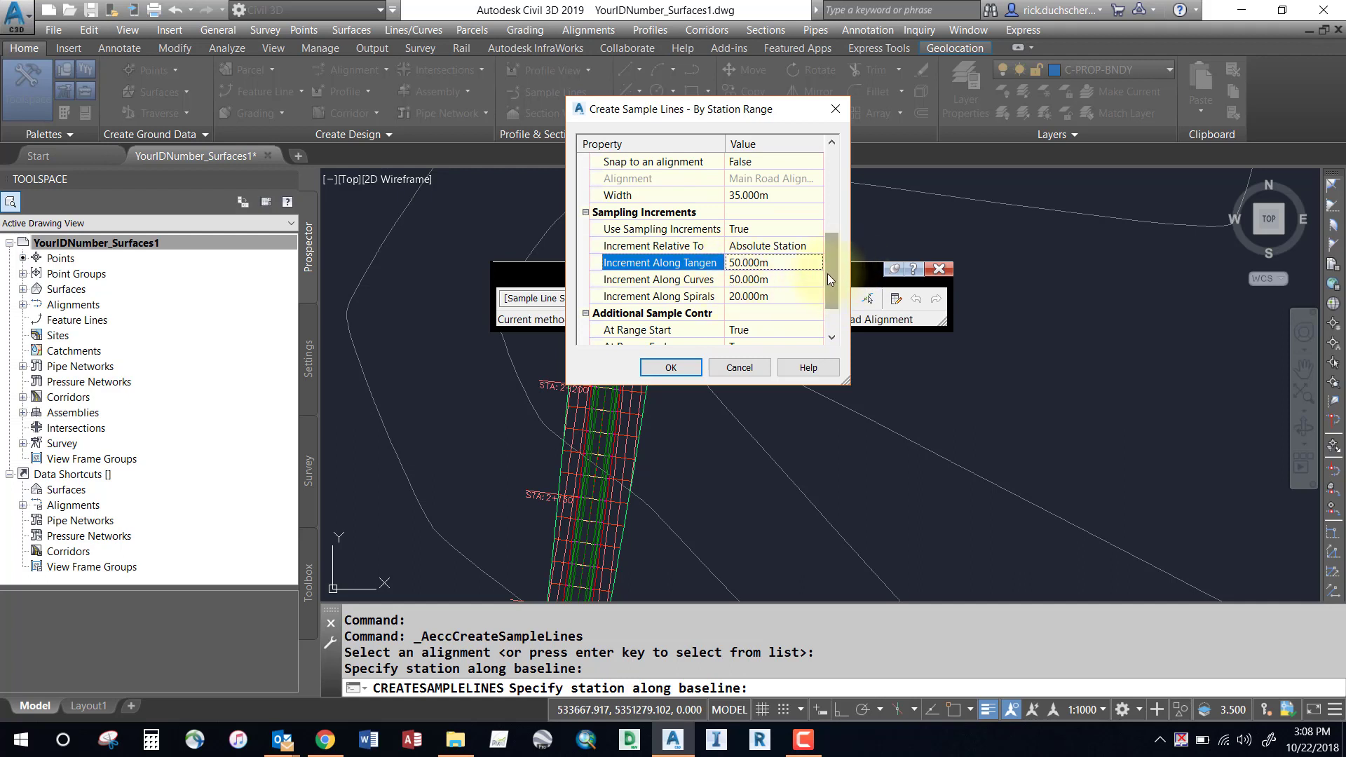
{"action": "left_click_drag", "start_coordinate": [830, 272], "coordinate": [830, 297]}
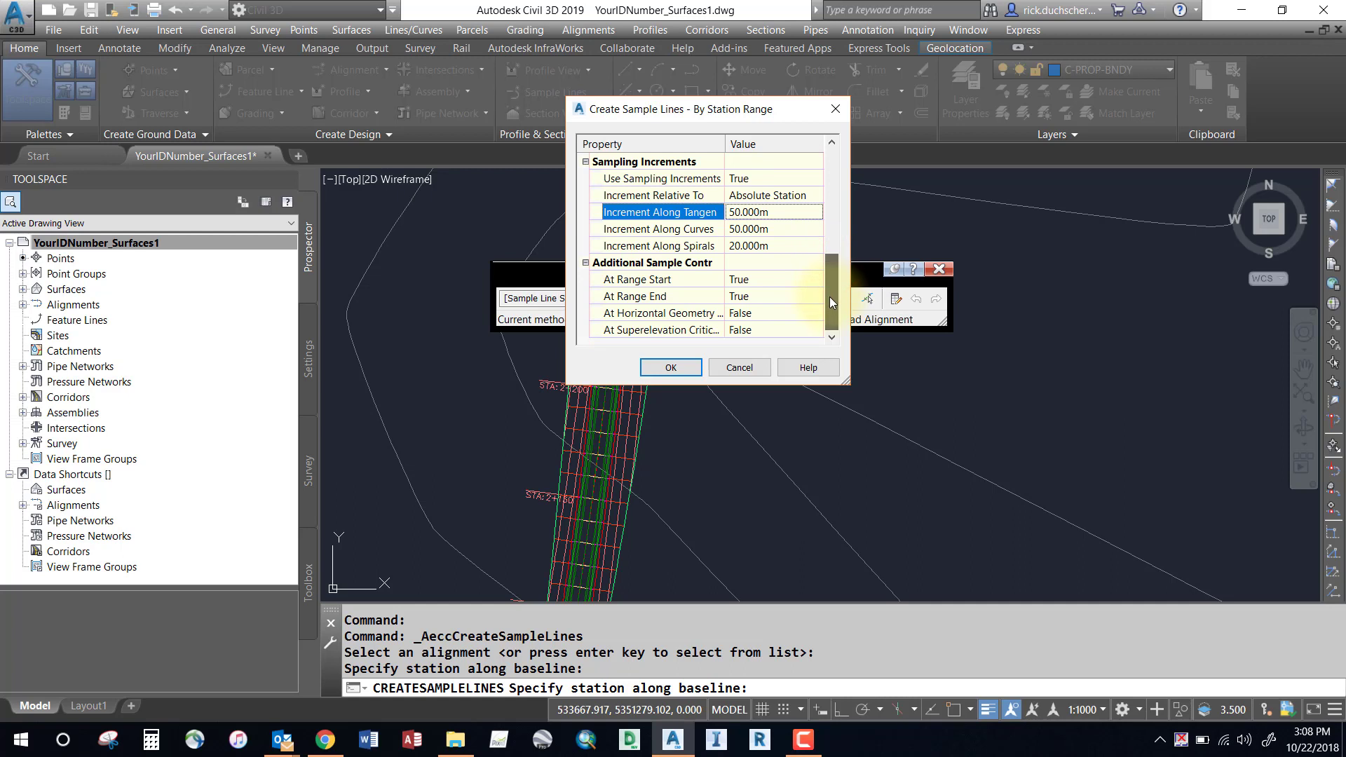
Set At Horizontal Geometry Points to True and create the station-range sample lines.
{"action": "left_click", "coordinate": [650, 316]}
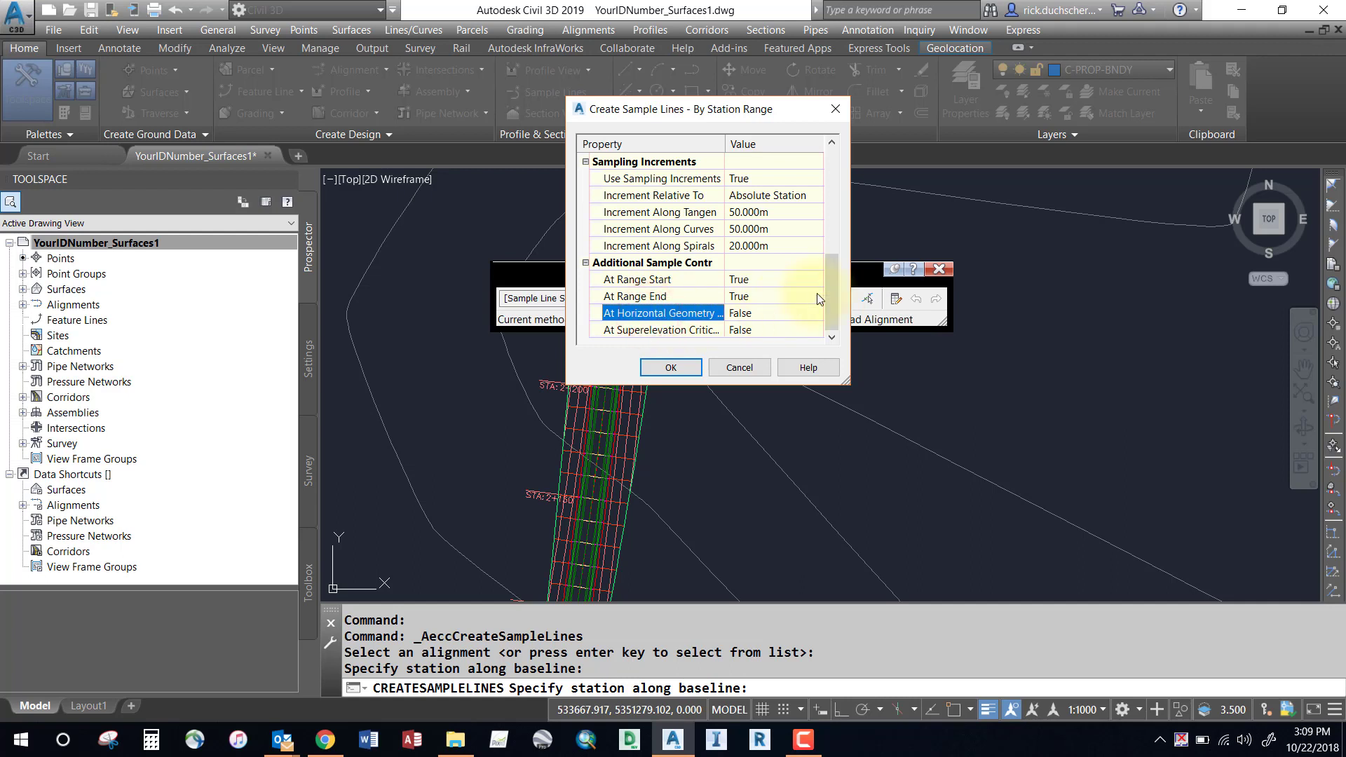
{"action": "left_click", "coordinate": [765, 313]}
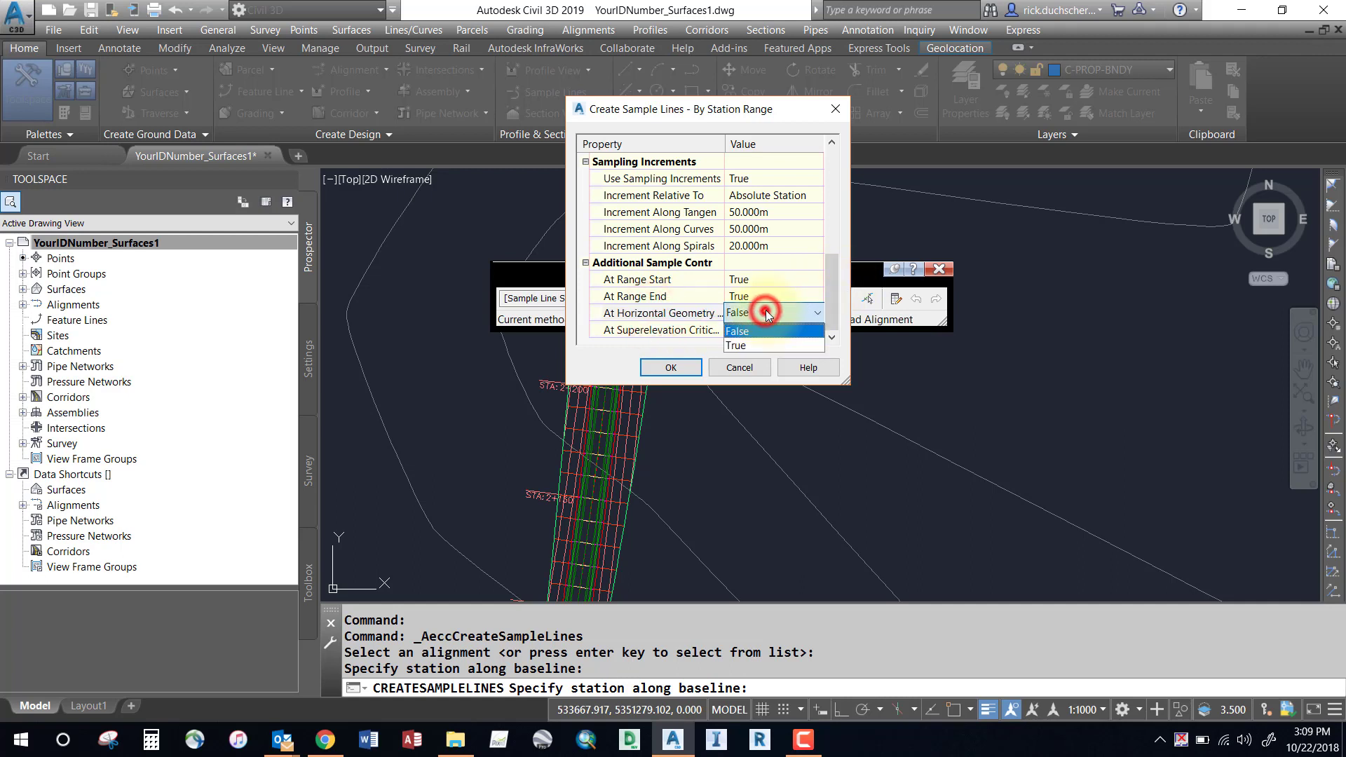
{"action": "left_click", "coordinate": [747, 345]}
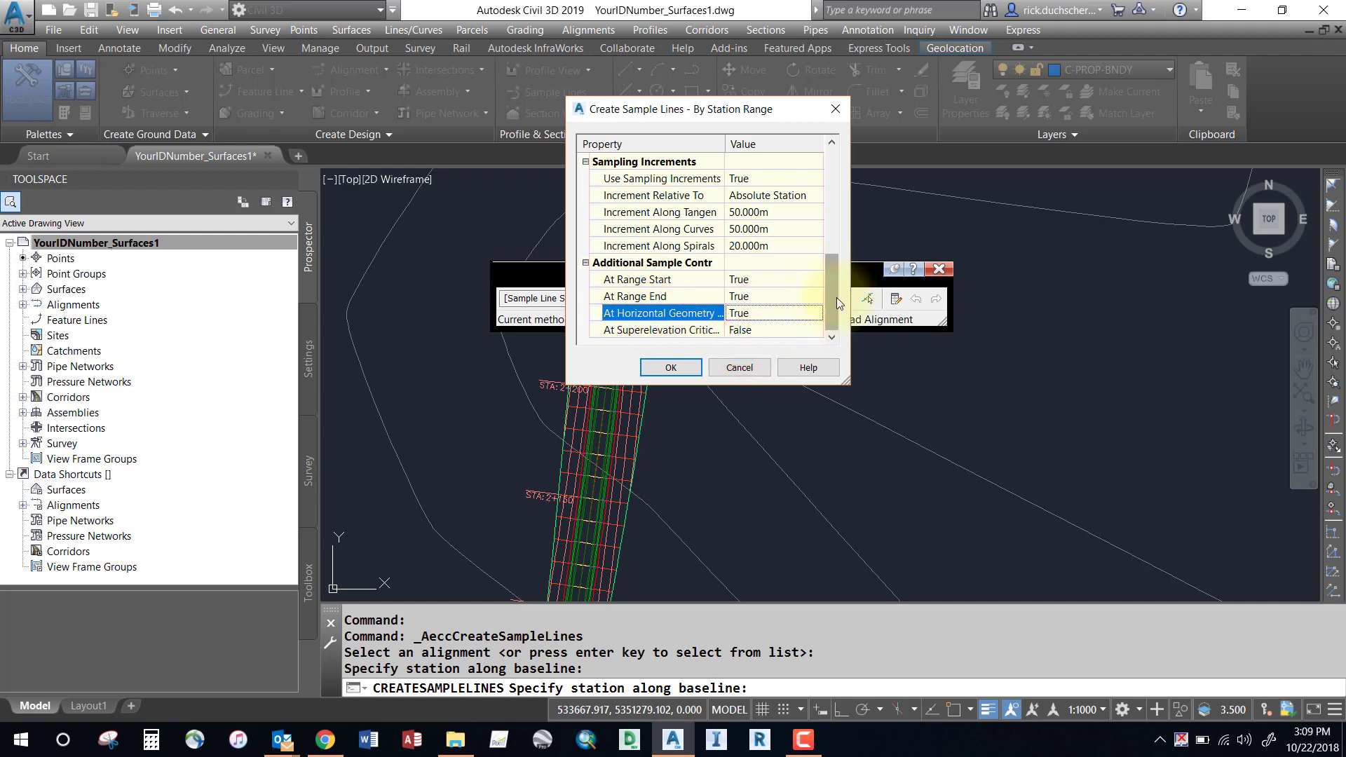
{"action": "left_click_drag", "start_coordinate": [836, 298], "coordinate": [835, 183]}
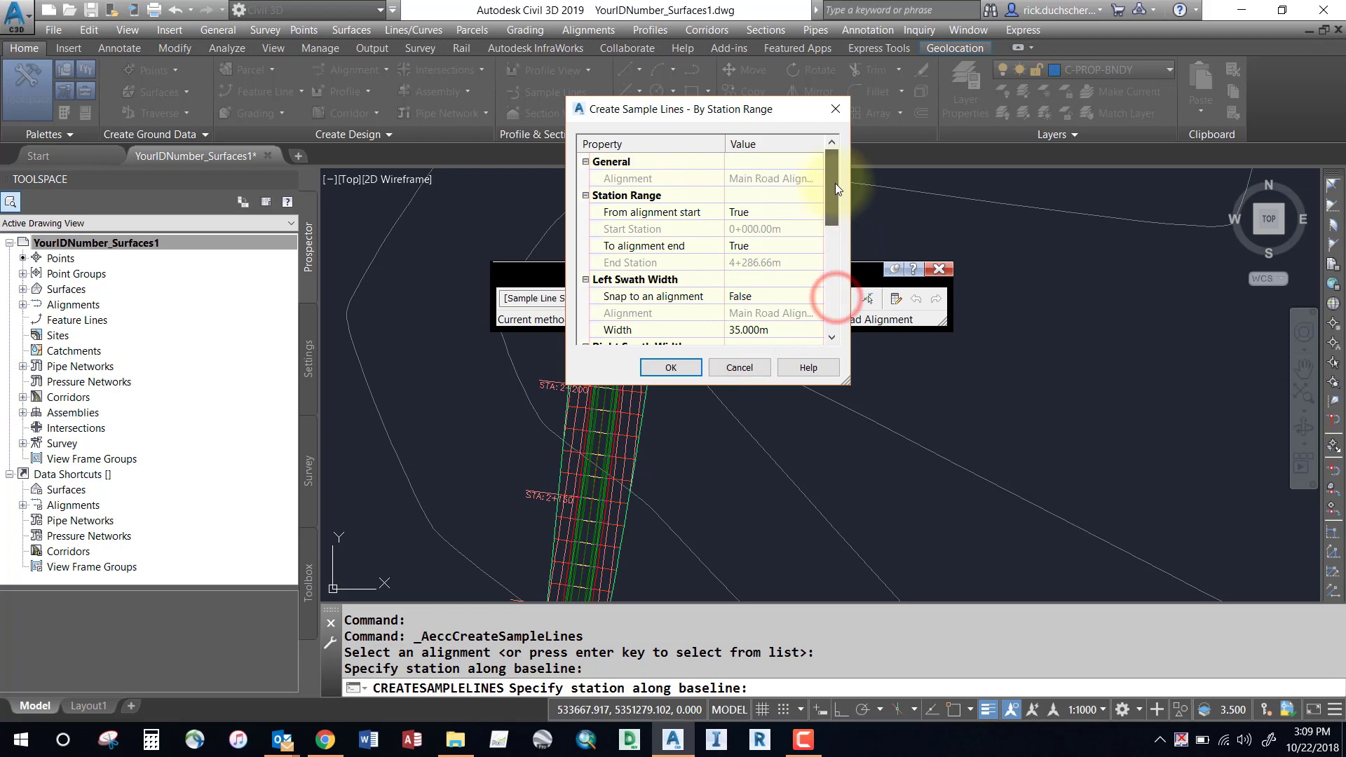
{"action": "left_click", "coordinate": [671, 370]}
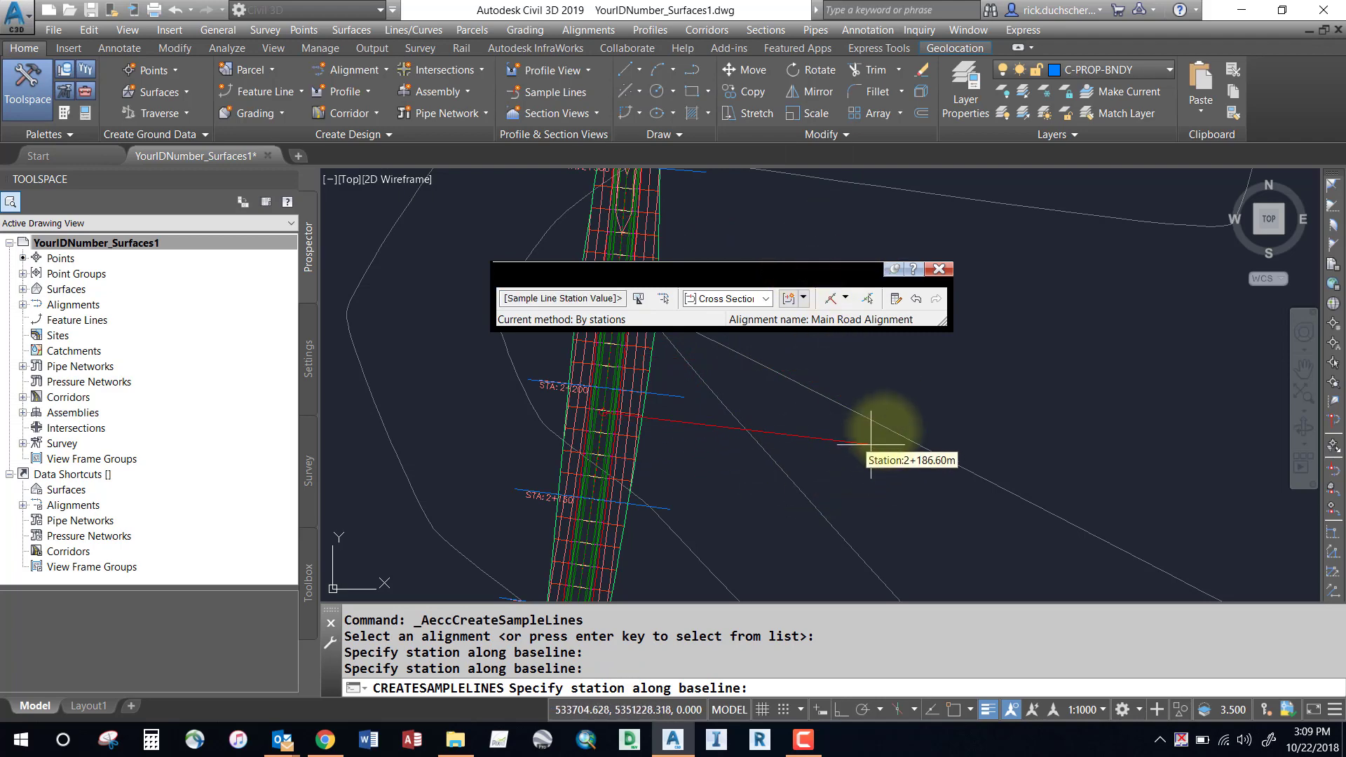
Add a sample line at station 2+100 with the default 35 m swath widths.
{"action": "middle_click_drag", "start_coordinate": [864, 437], "coordinate": [885, 390]}
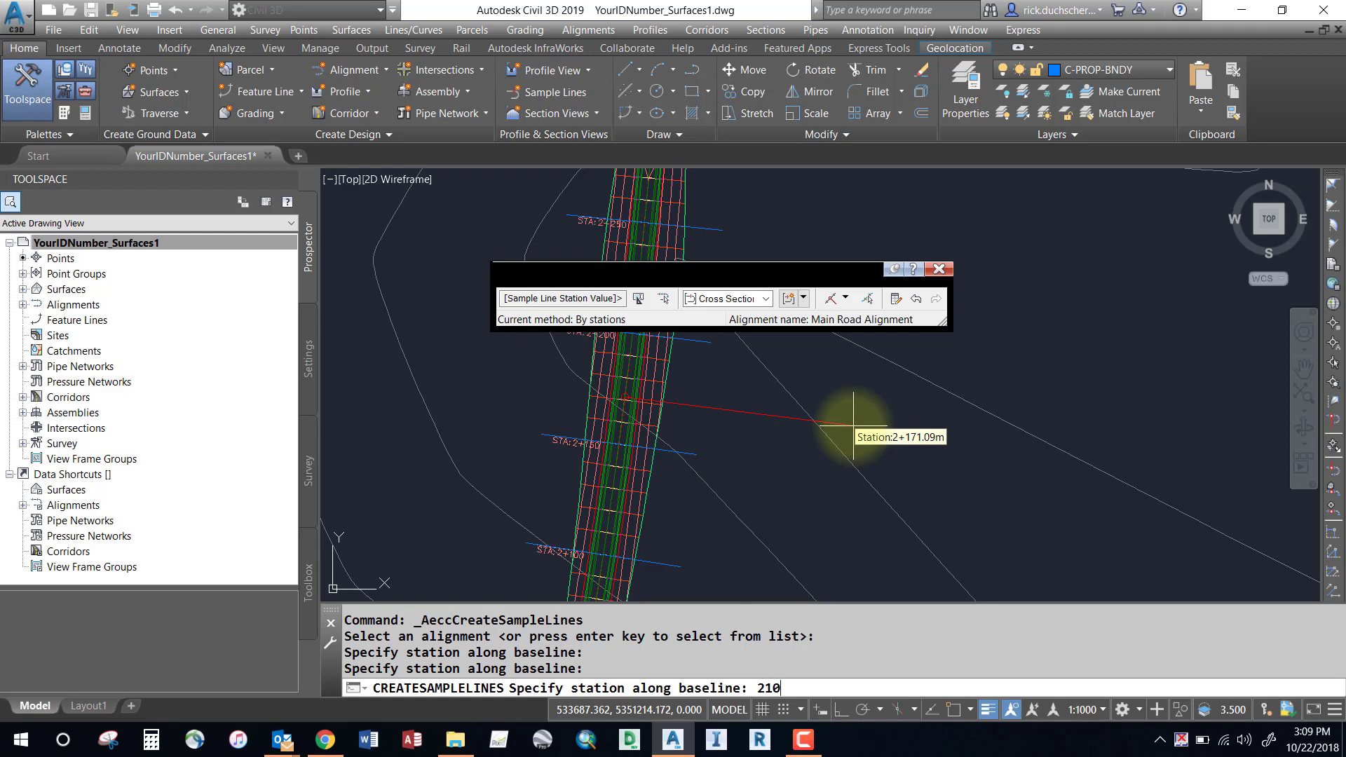
{"action": "key", "text": "Return"}
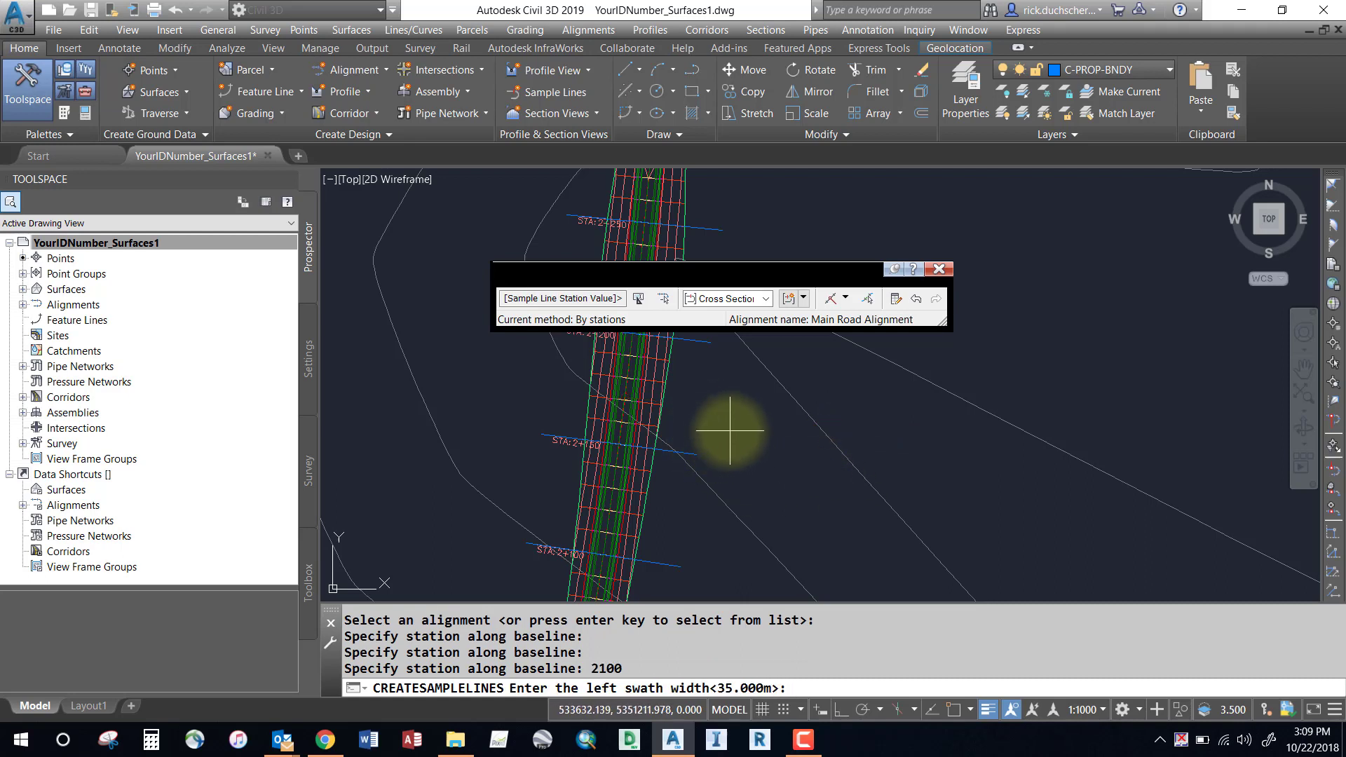
{"action": "key", "text": "Return"}
{"action": "key", "text": "Return"}
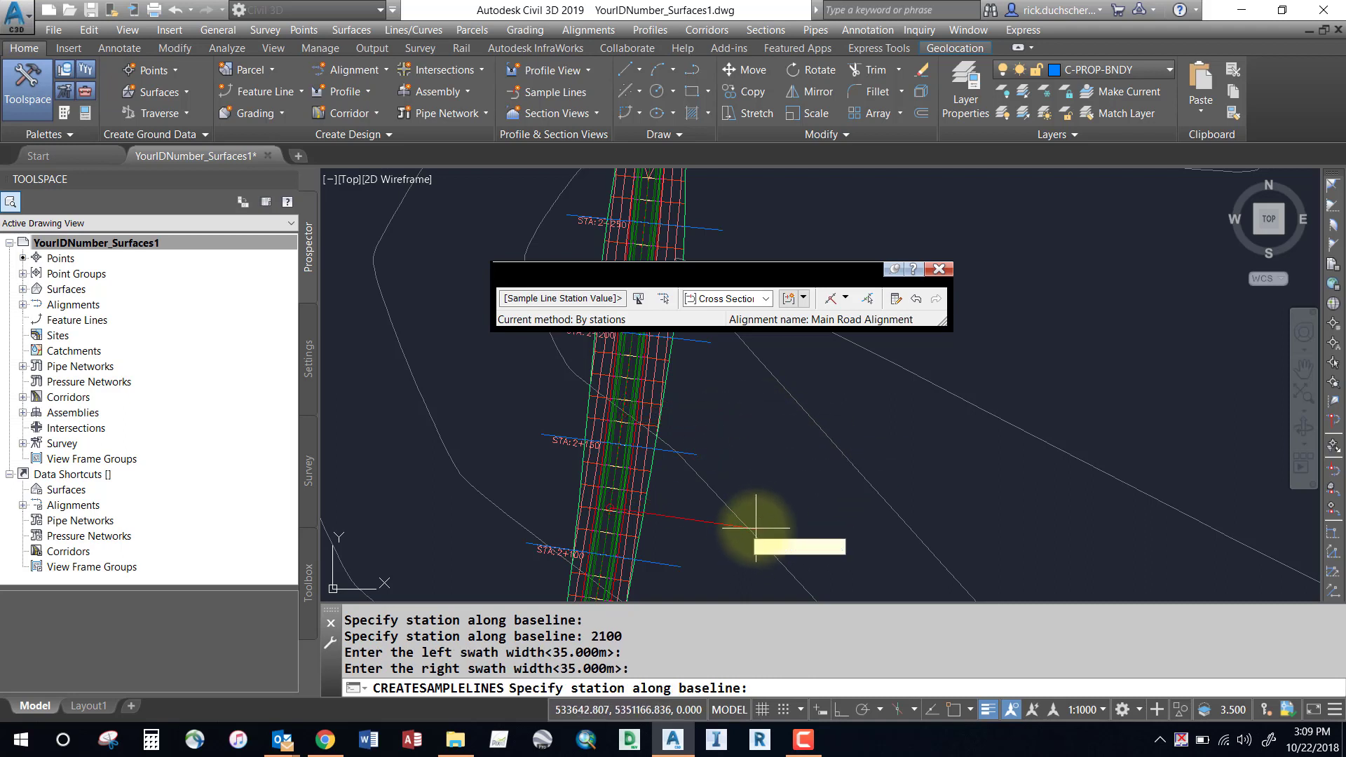
Add another sample line at a picked station with default 35 m left and right swaths.
{"action": "left_click", "coordinate": [776, 512]}
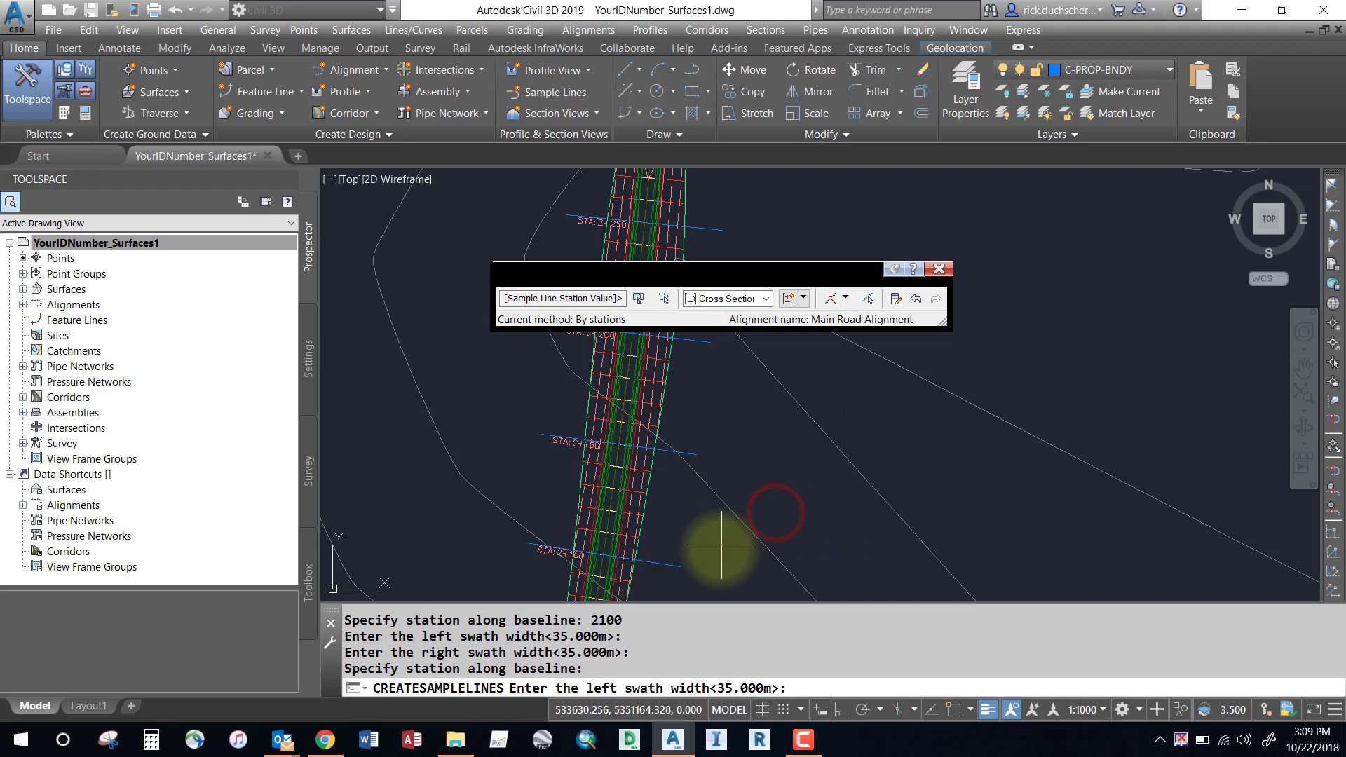
{"action": "left_click", "coordinate": [796, 687]}
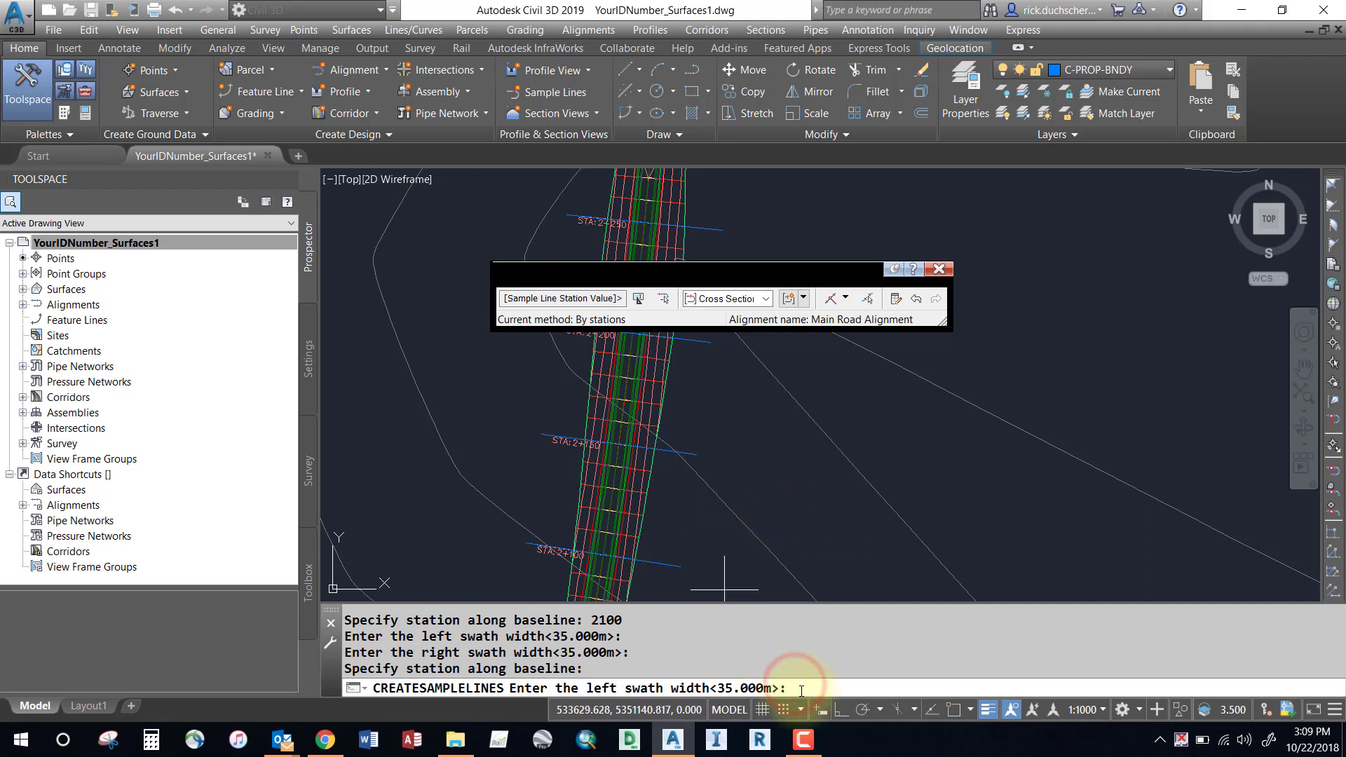
{"action": "key", "text": "Return"}
{"action": "key", "text": "Return"}
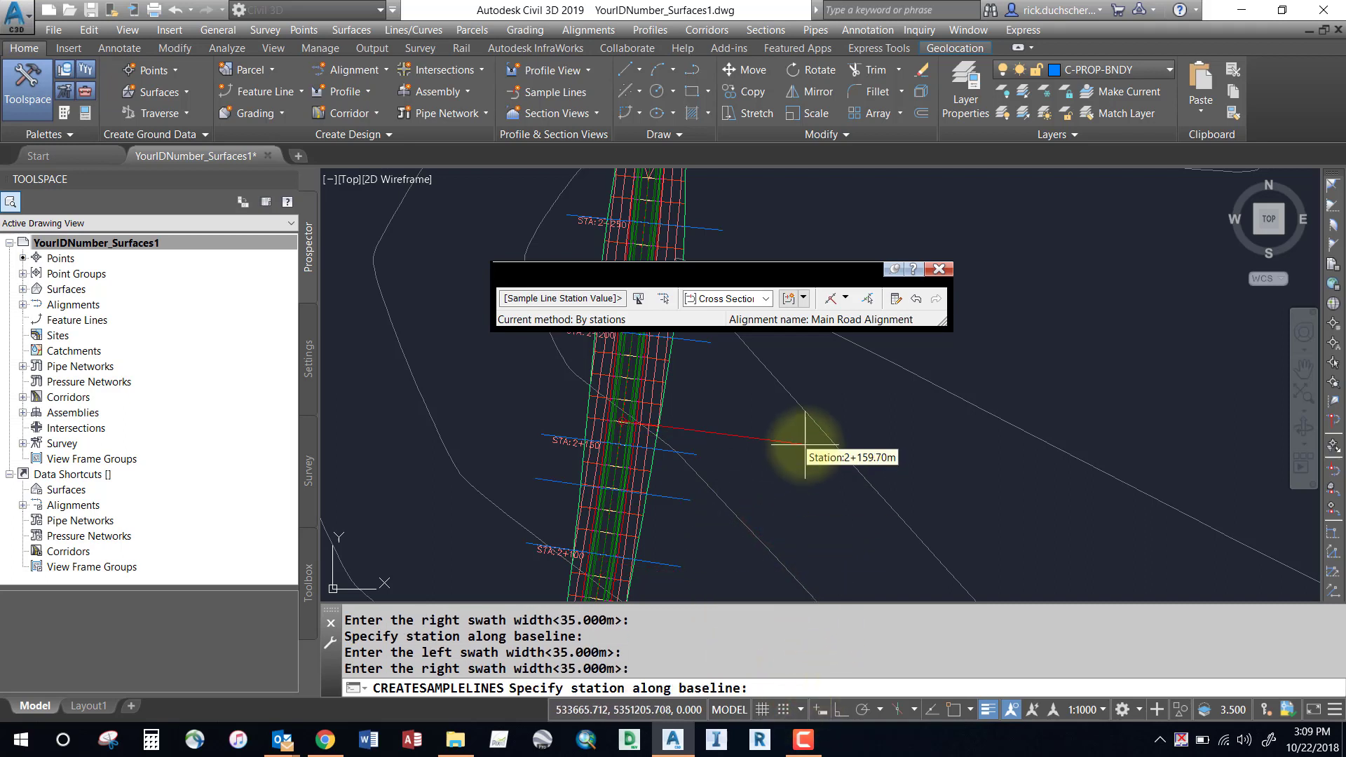
{"action": "key", "text": "Return"}
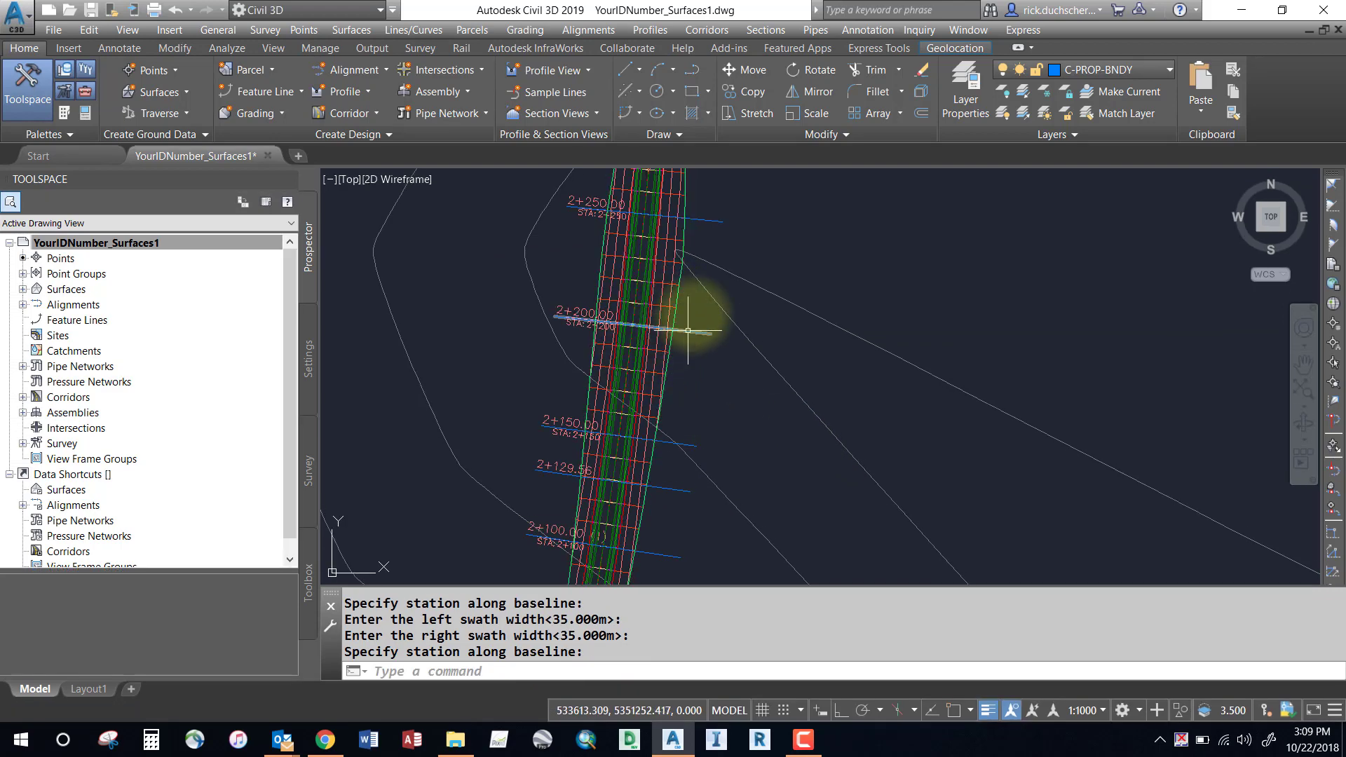
Zoom and pan out over the corridor to see the sample lines from station 1+550 to 1+800.
{"action": "scroll", "coordinate": [730, 366], "scroll_direction": "down", "scroll_amount": 2}
{"action": "middle_click_drag", "start_coordinate": [730, 366], "coordinate": [775, 286]}
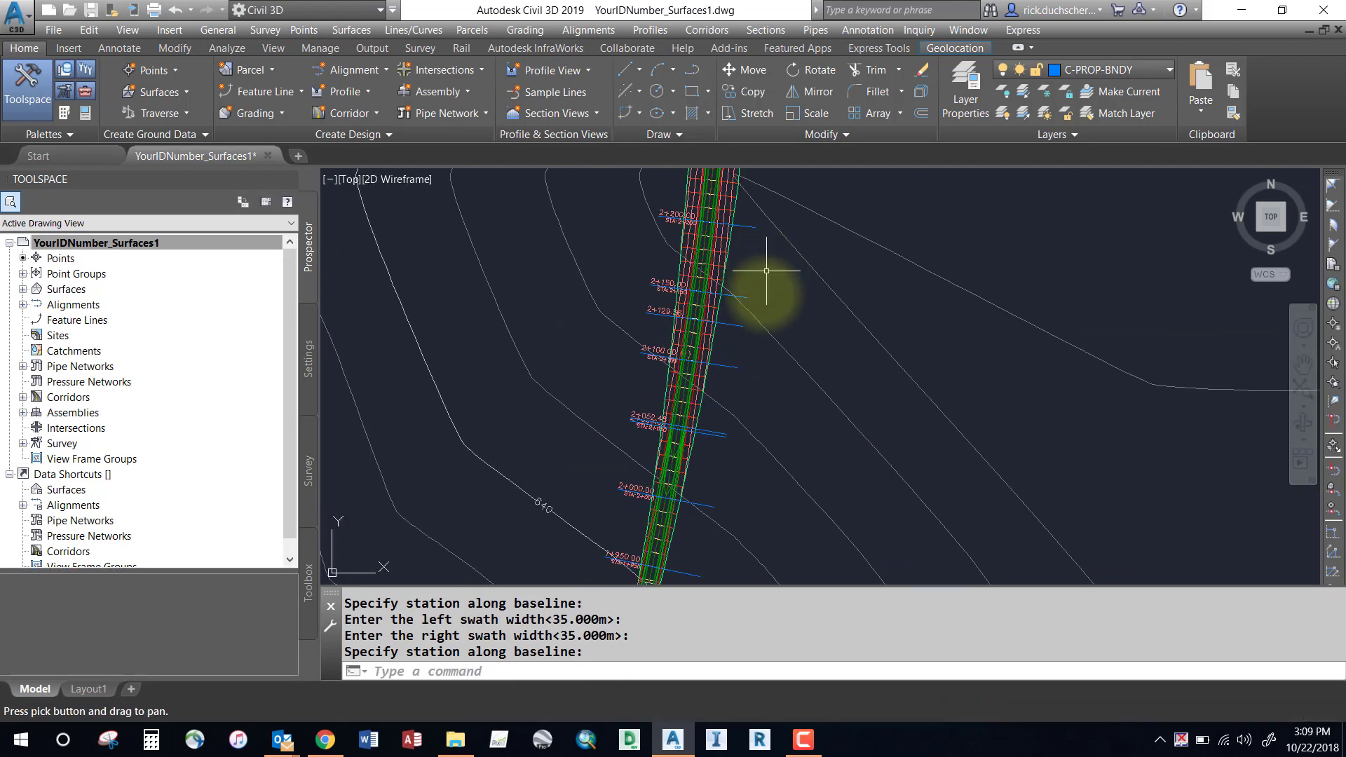
{"action": "middle_click_drag", "start_coordinate": [766, 444], "coordinate": [783, 315]}
{"action": "scroll", "coordinate": [782, 312], "scroll_direction": "down", "scroll_amount": 2}
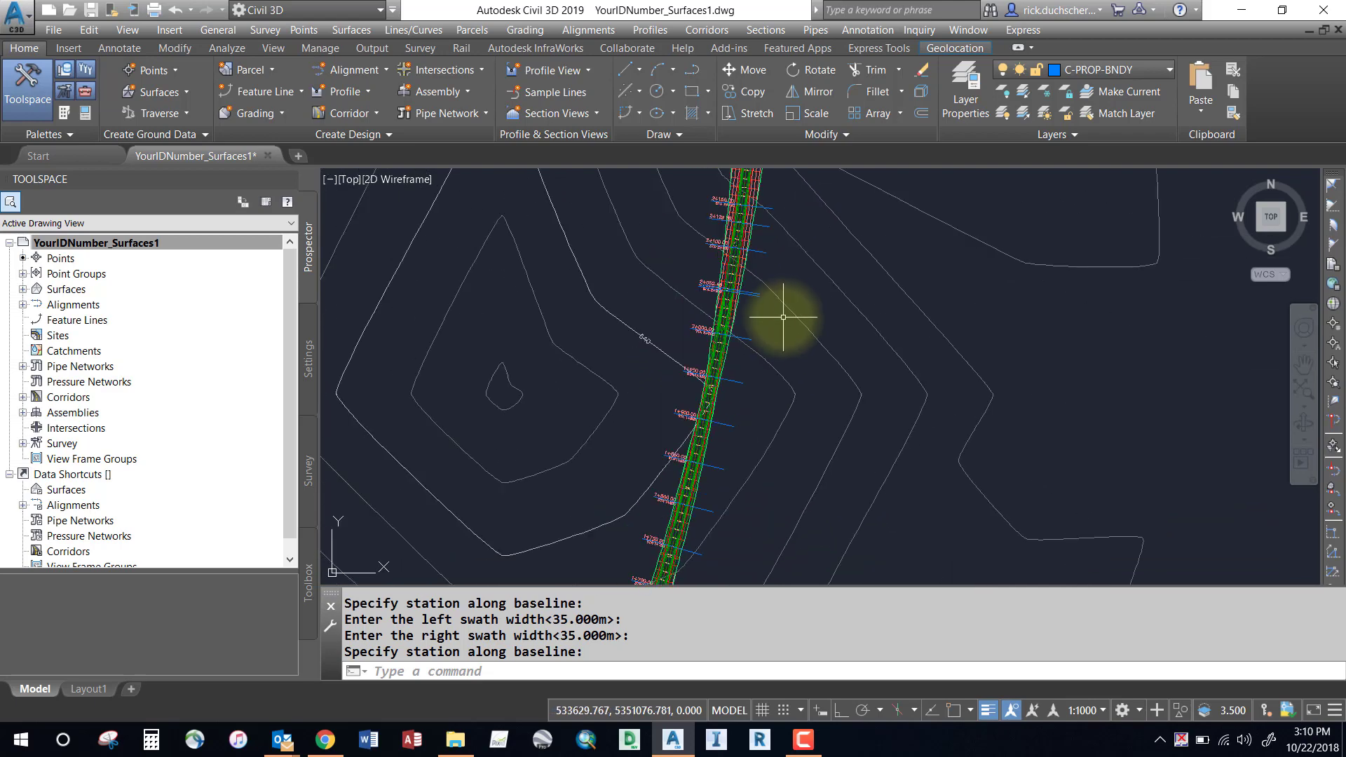
{"action": "mouse_move", "coordinate": [775, 442]}
{"action": "middle_mouse_down"}
{"action": "mouse_move", "coordinate": [808, 273]}
{"action": "mouse_move", "coordinate": [775, 456]}
{"action": "middle_mouse_up"}
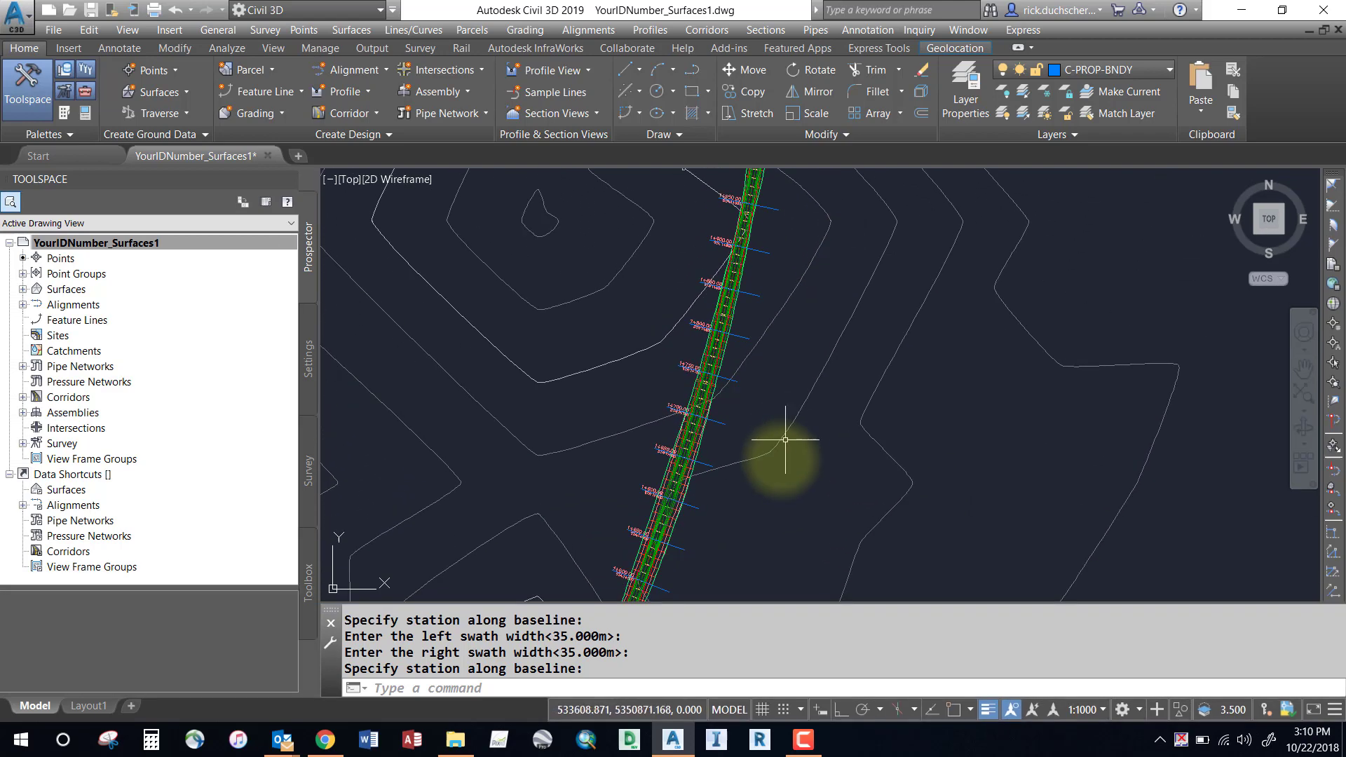
{"action": "scroll", "coordinate": [745, 471], "scroll_direction": "up", "scroll_amount": 4}
{"action": "scroll", "coordinate": [786, 431], "scroll_direction": "down", "scroll_amount": 4}
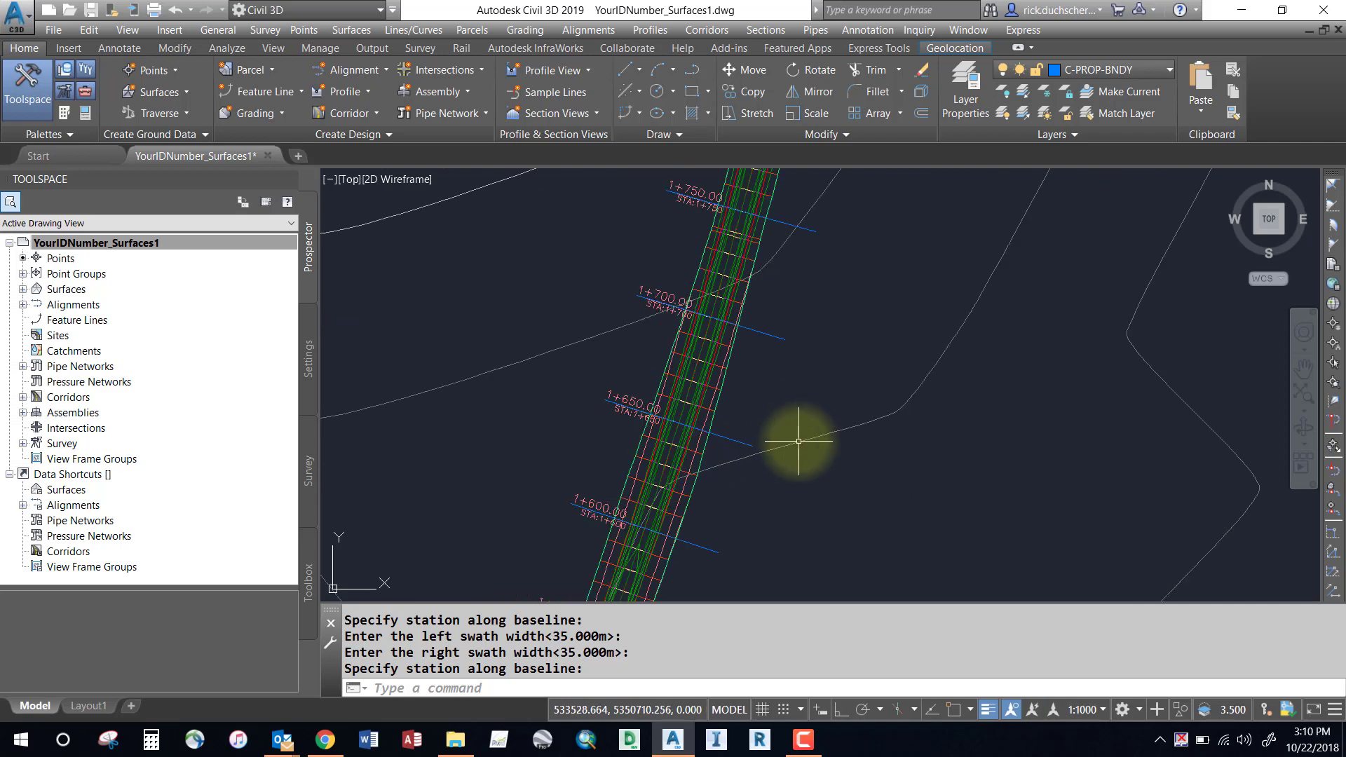
In Prospector, expand Main Road Alignment to Cross Section Views sections and view Sandpoint - EG and Corridor_Top.
{"action": "left_click", "coordinate": [309, 269]}
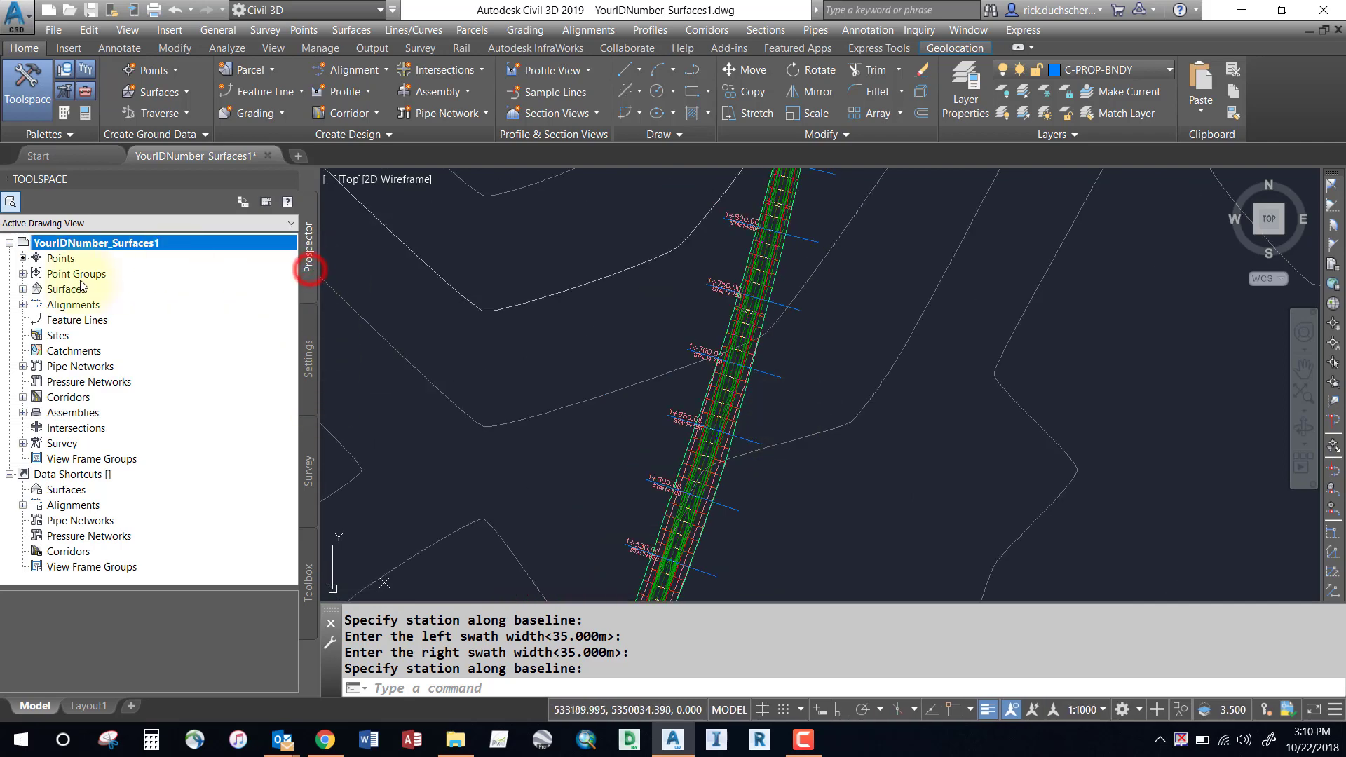
{"action": "left_click", "coordinate": [23, 305]}
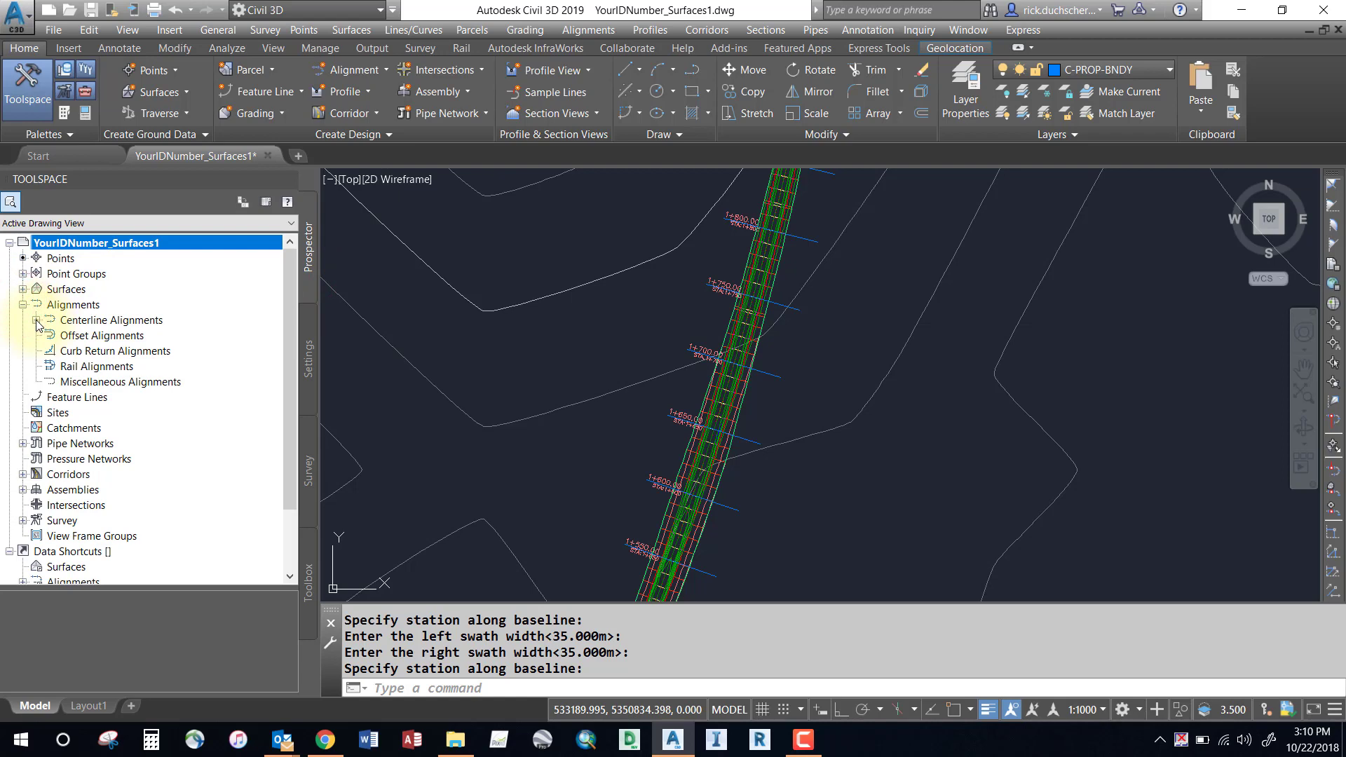
{"action": "left_click", "coordinate": [36, 320]}
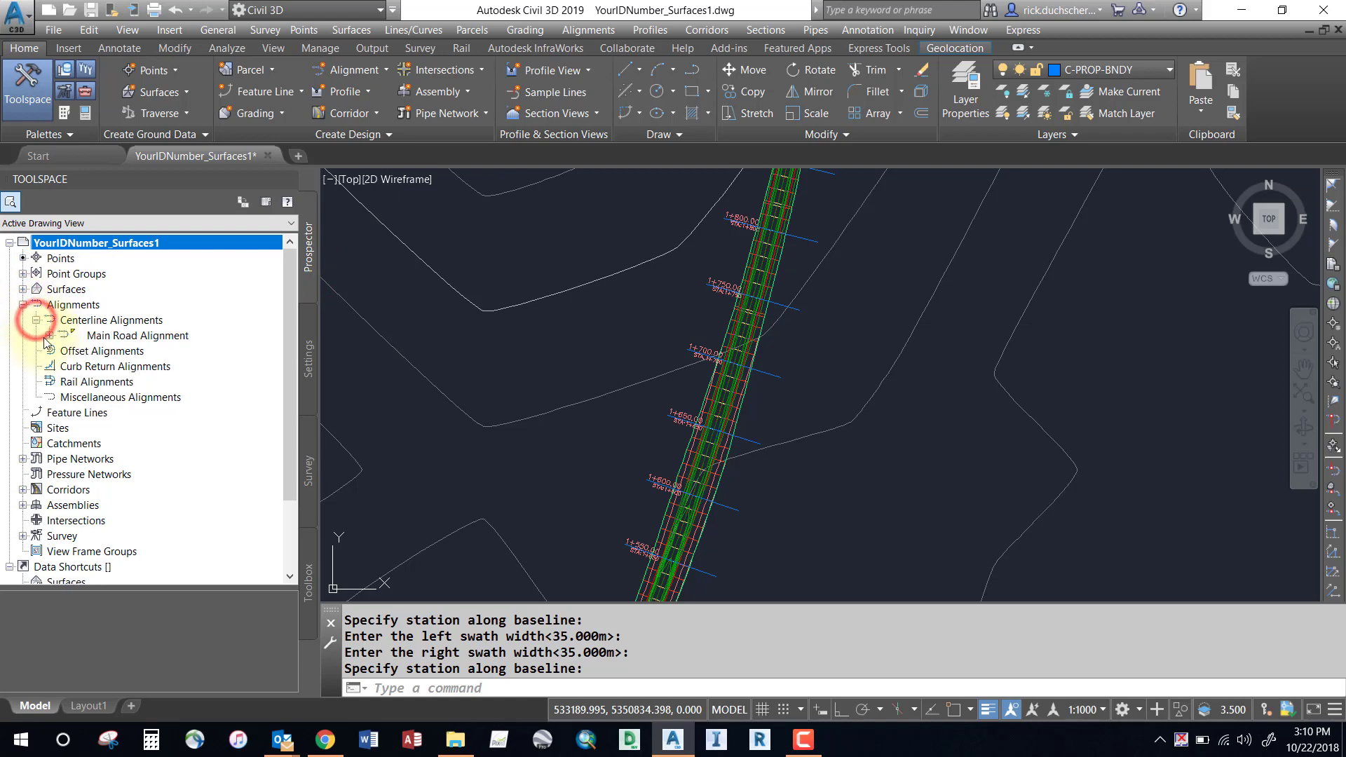
{"action": "left_click", "coordinate": [50, 335]}
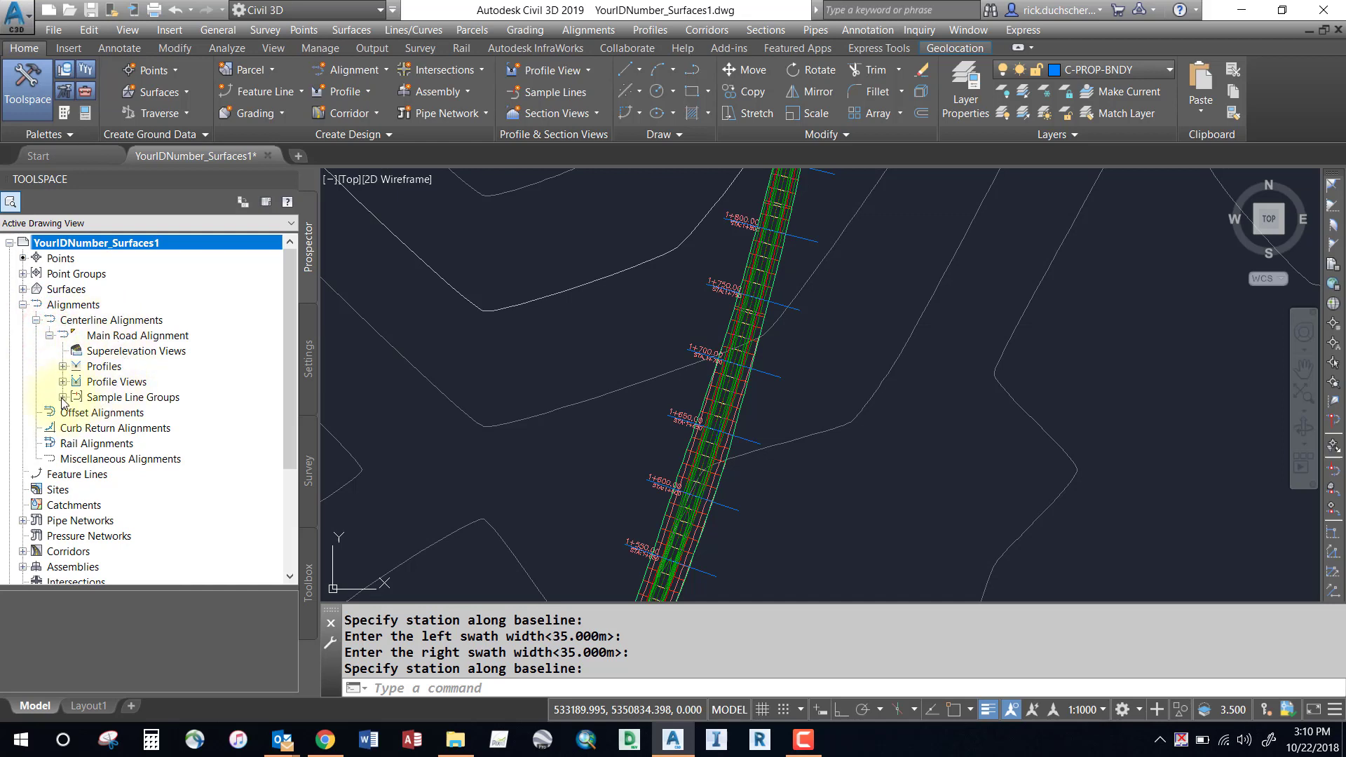
{"action": "left_click", "coordinate": [98, 398]}
{"action": "left_click", "coordinate": [63, 397]}
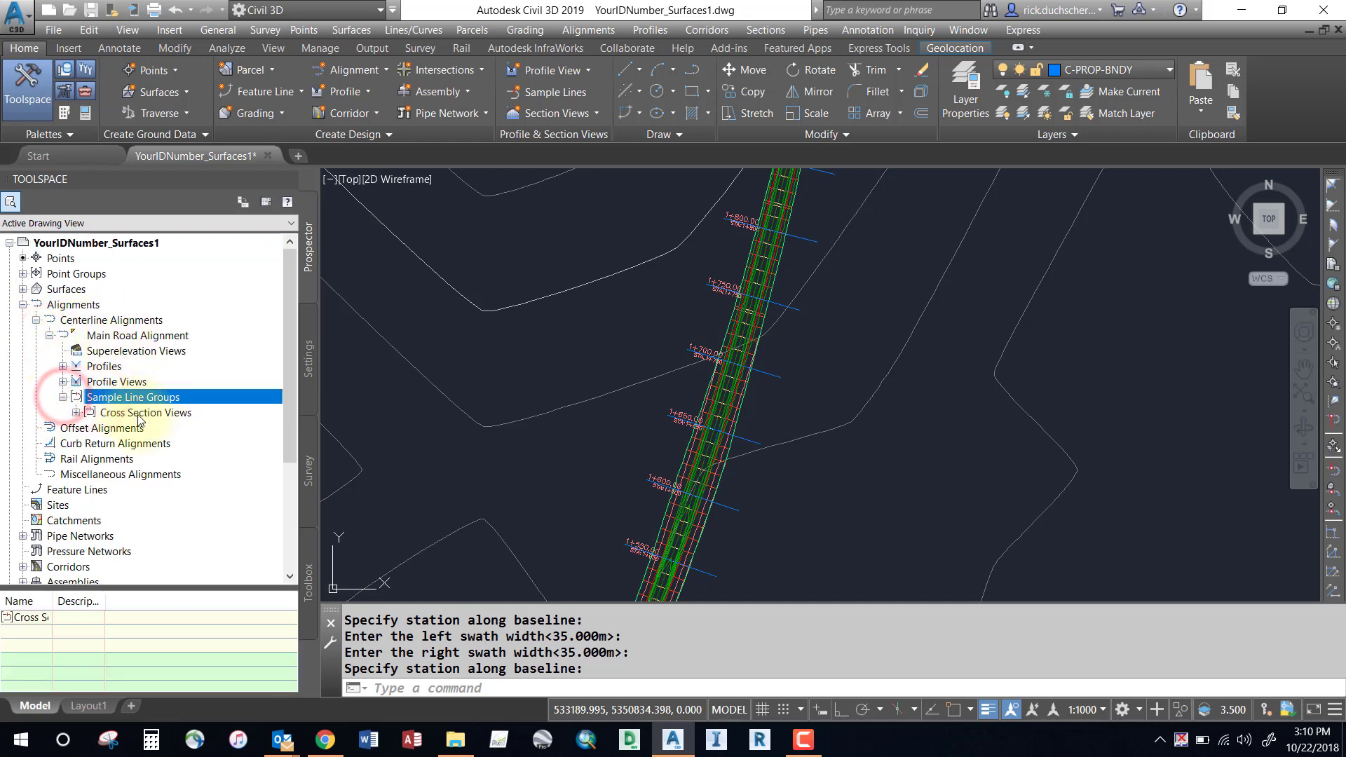
{"action": "left_click", "coordinate": [136, 414]}
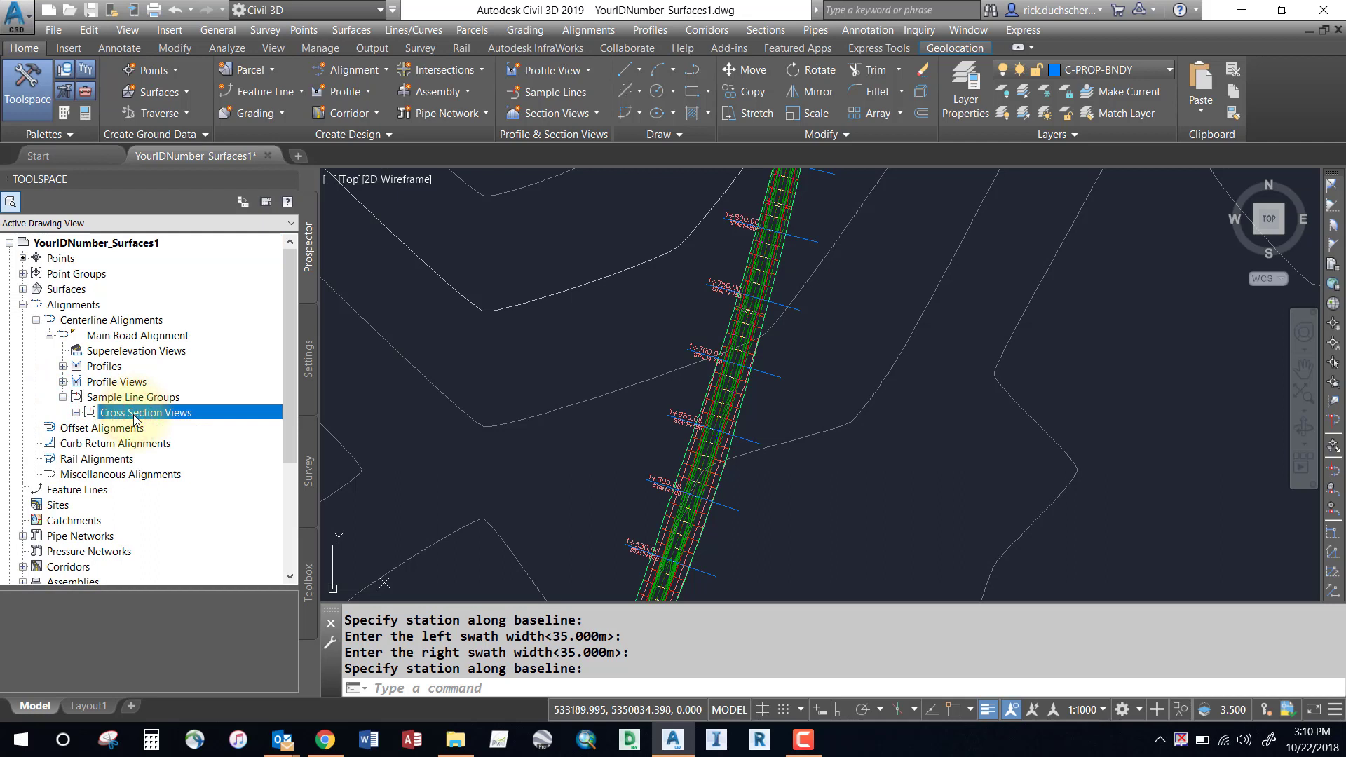
{"action": "left_click", "coordinate": [76, 412]}
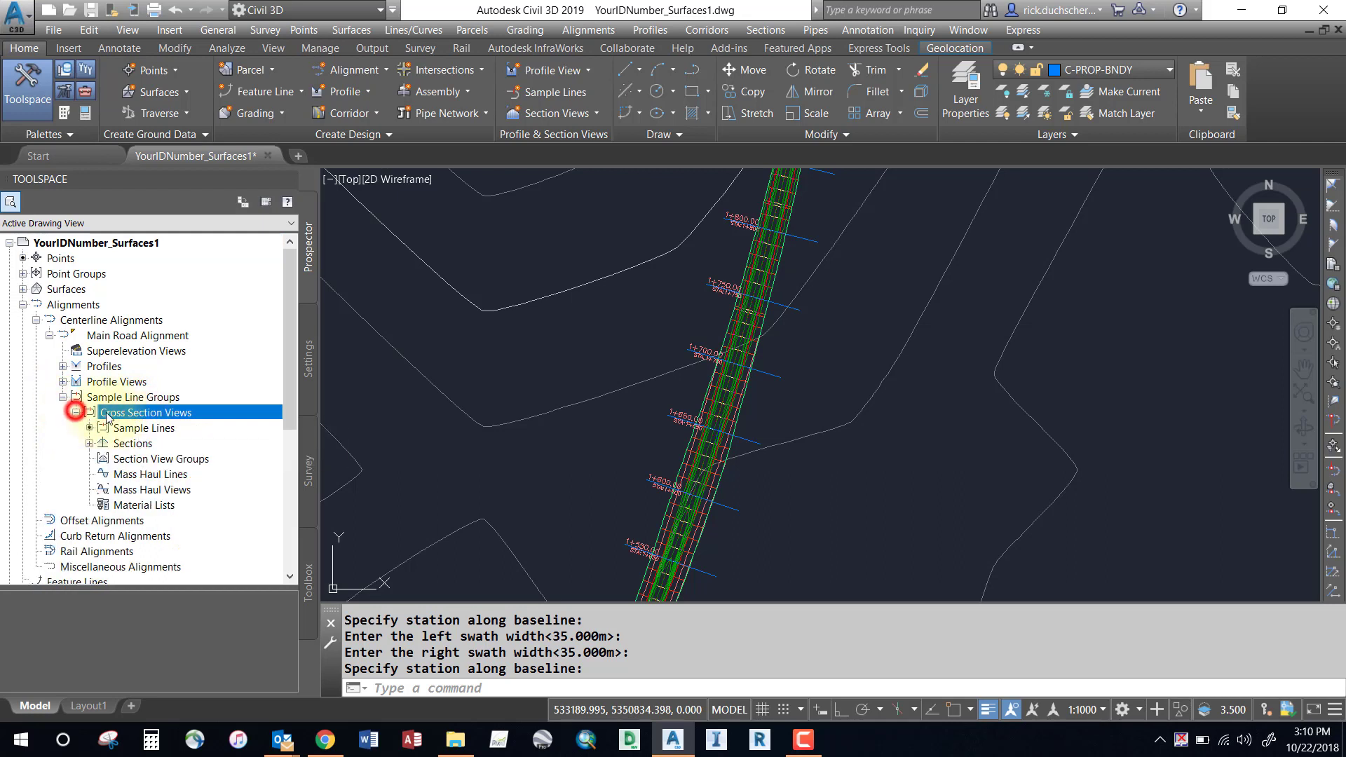
{"action": "left_click", "coordinate": [89, 444]}
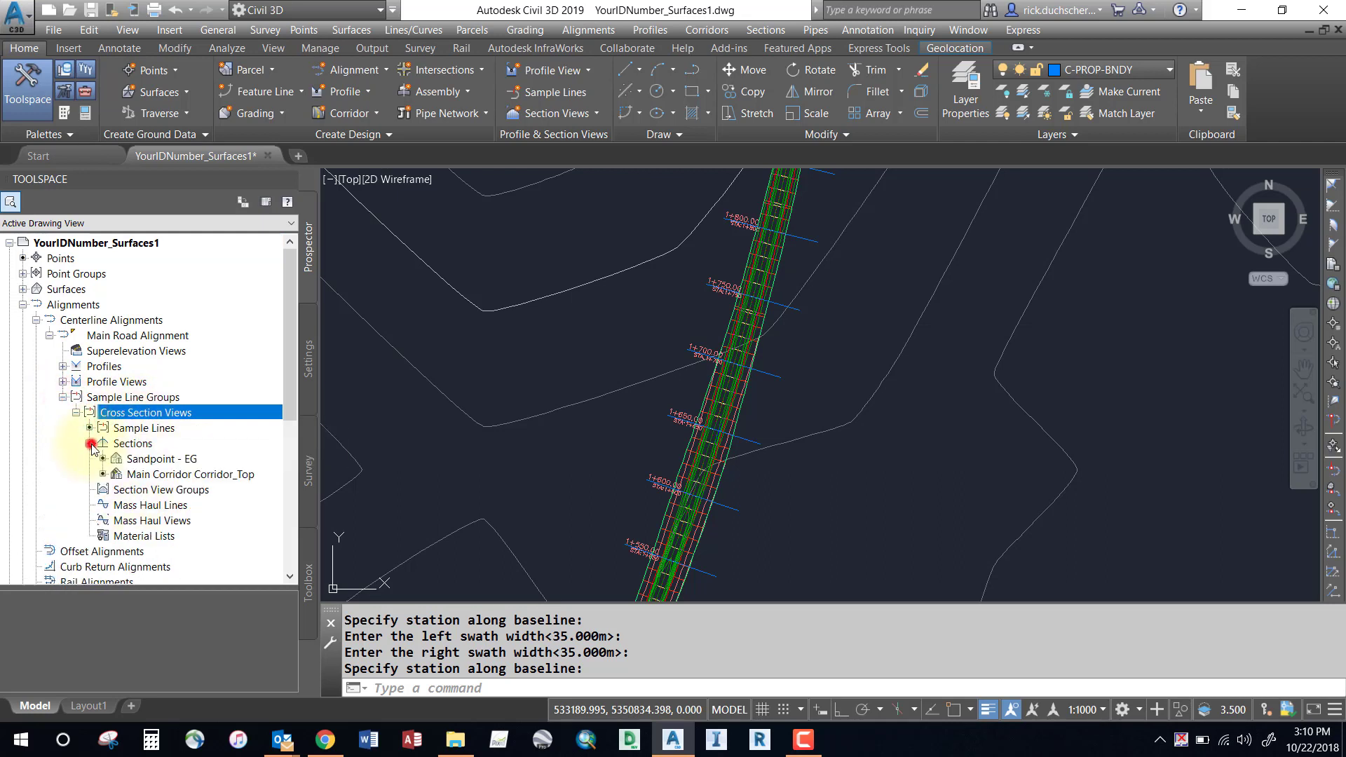
{"action": "left_click", "coordinate": [136, 460]}
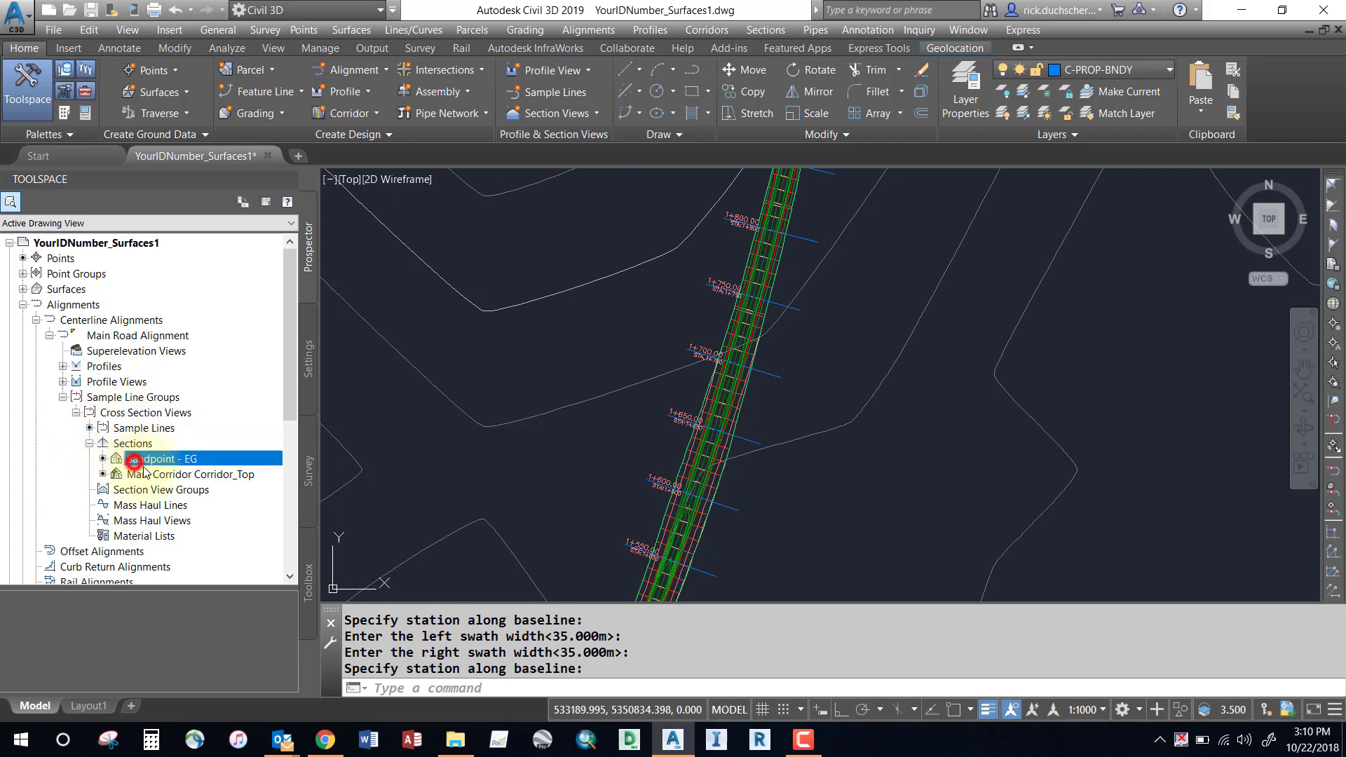
{"action": "left_click", "coordinate": [136, 473]}
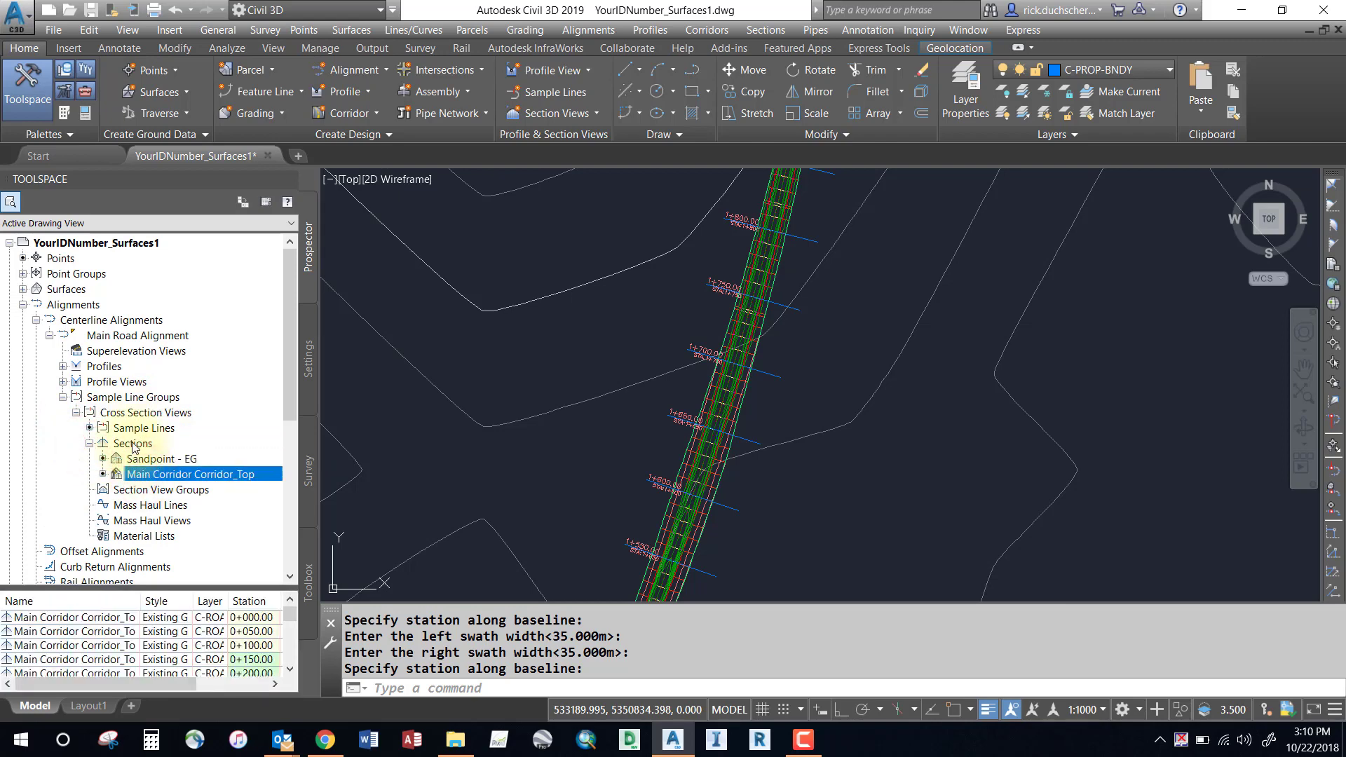
Open Cross Section Views properties and check the sample lines' 35.000m left and right offsets.
{"action": "right_click", "coordinate": [143, 413]}
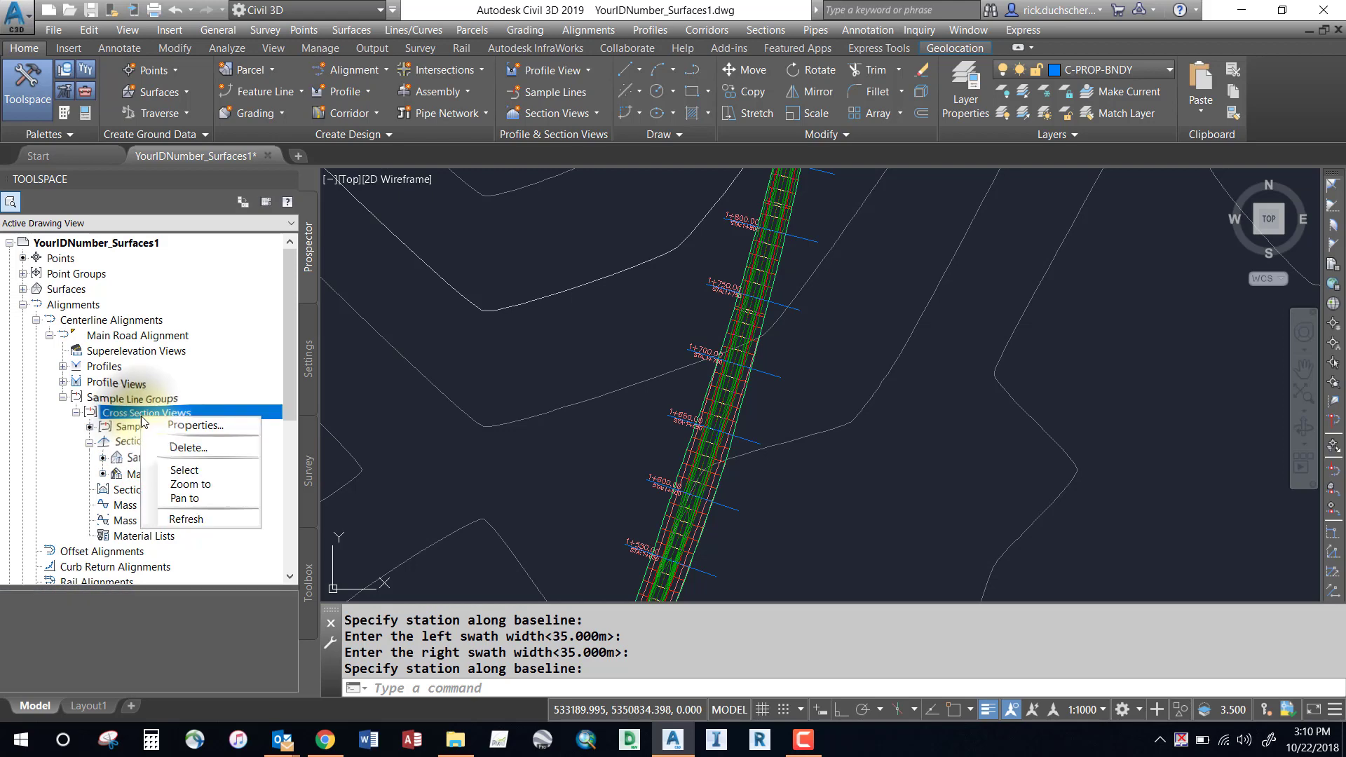
{"action": "left_click", "coordinate": [183, 425]}
{"action": "left_click", "coordinate": [499, 194]}
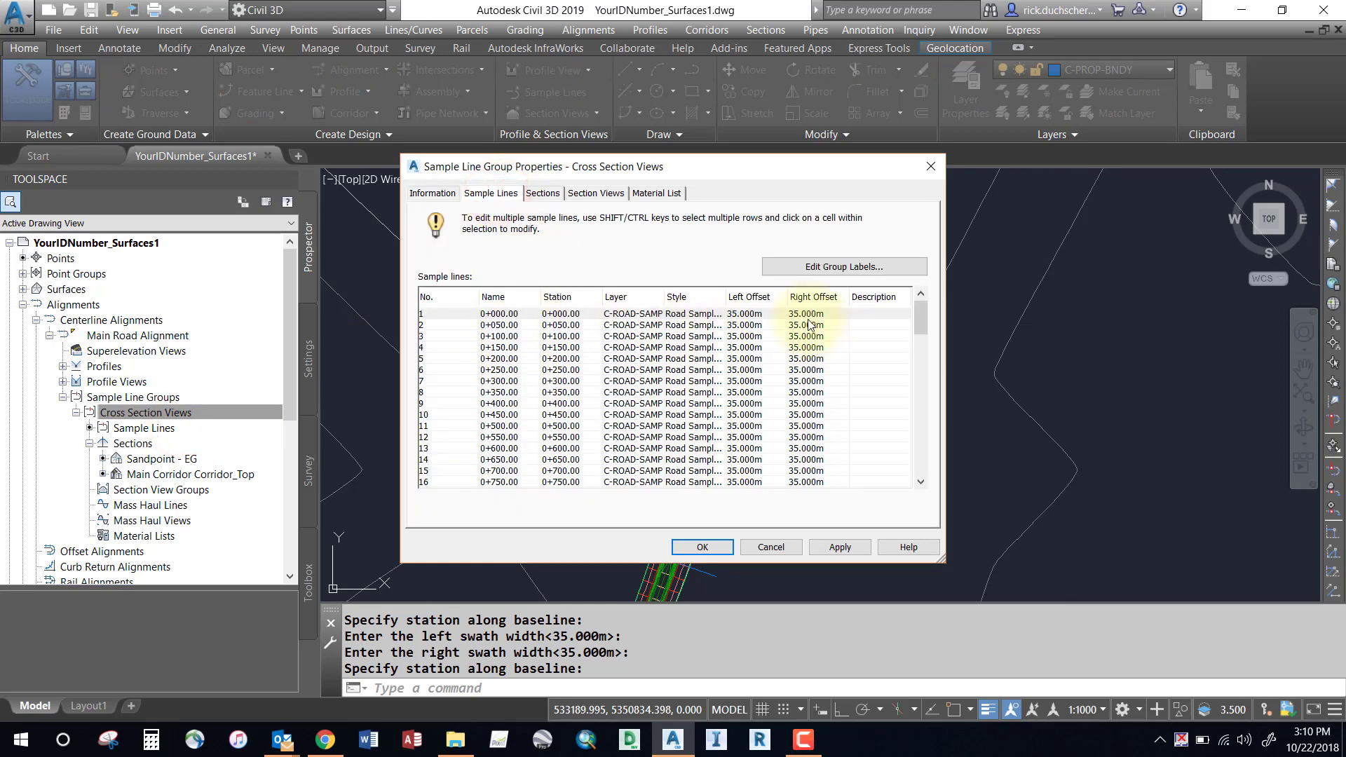
{"action": "left_click", "coordinate": [801, 360]}
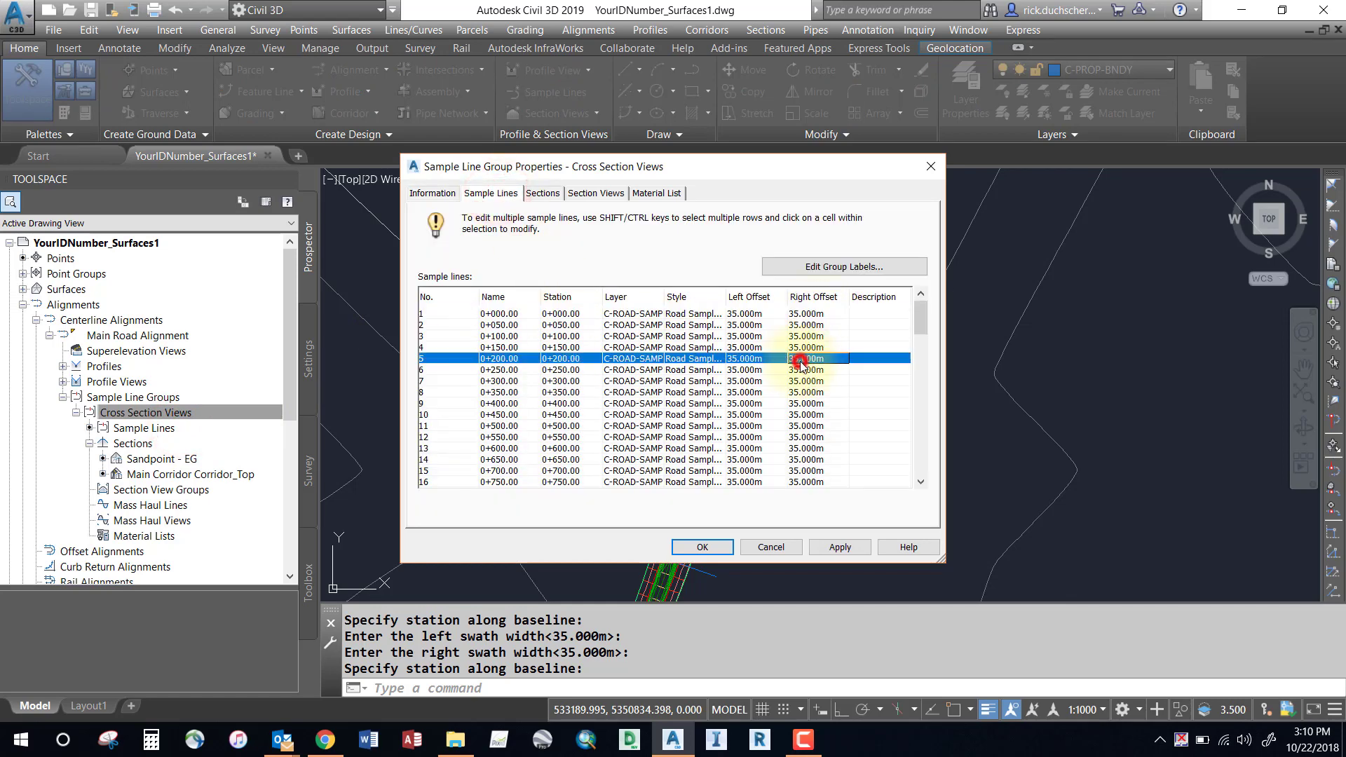
{"action": "left_click", "coordinate": [803, 359]}
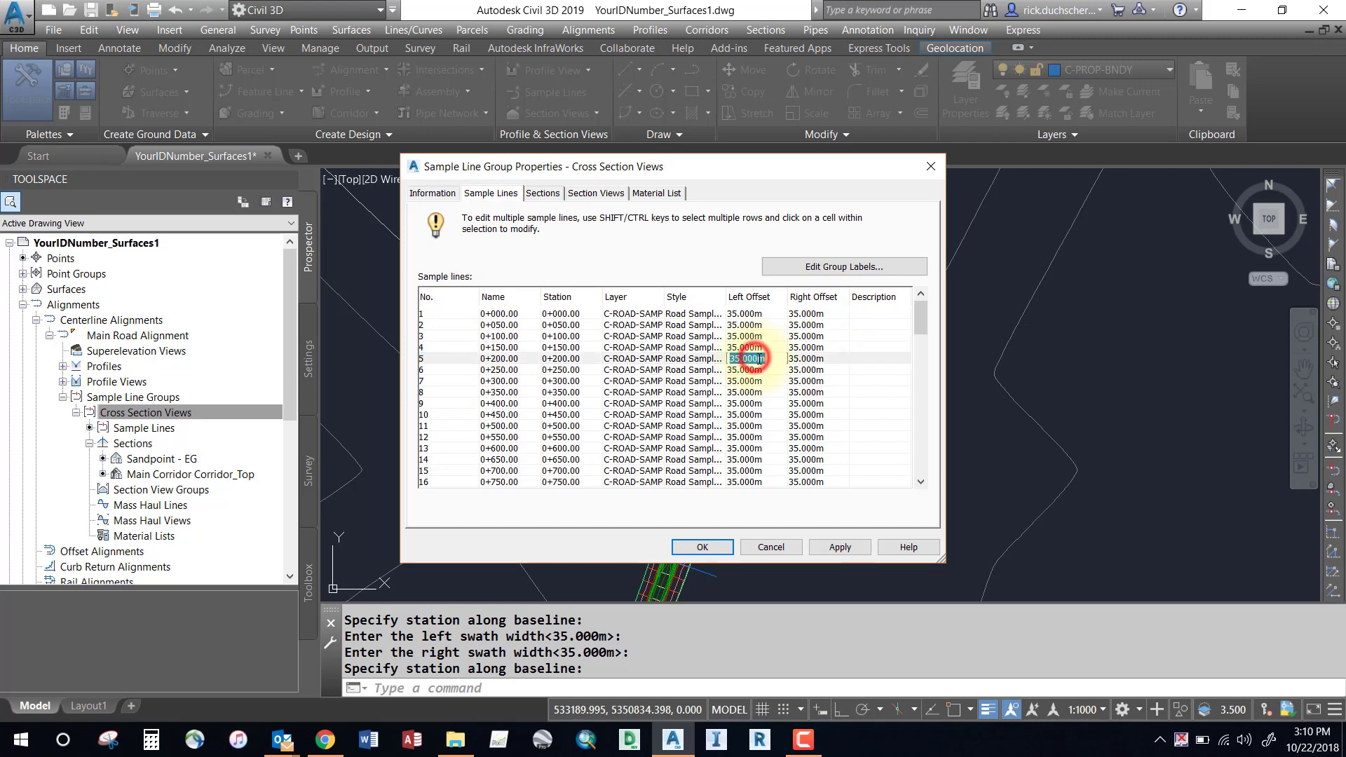
{"action": "mouse_move", "coordinate": [921, 314]}
{"action": "left_mouse_down"}
{"action": "mouse_move", "coordinate": [915, 335]}
{"action": "mouse_move", "coordinate": [914, 305]}
{"action": "left_mouse_up"}
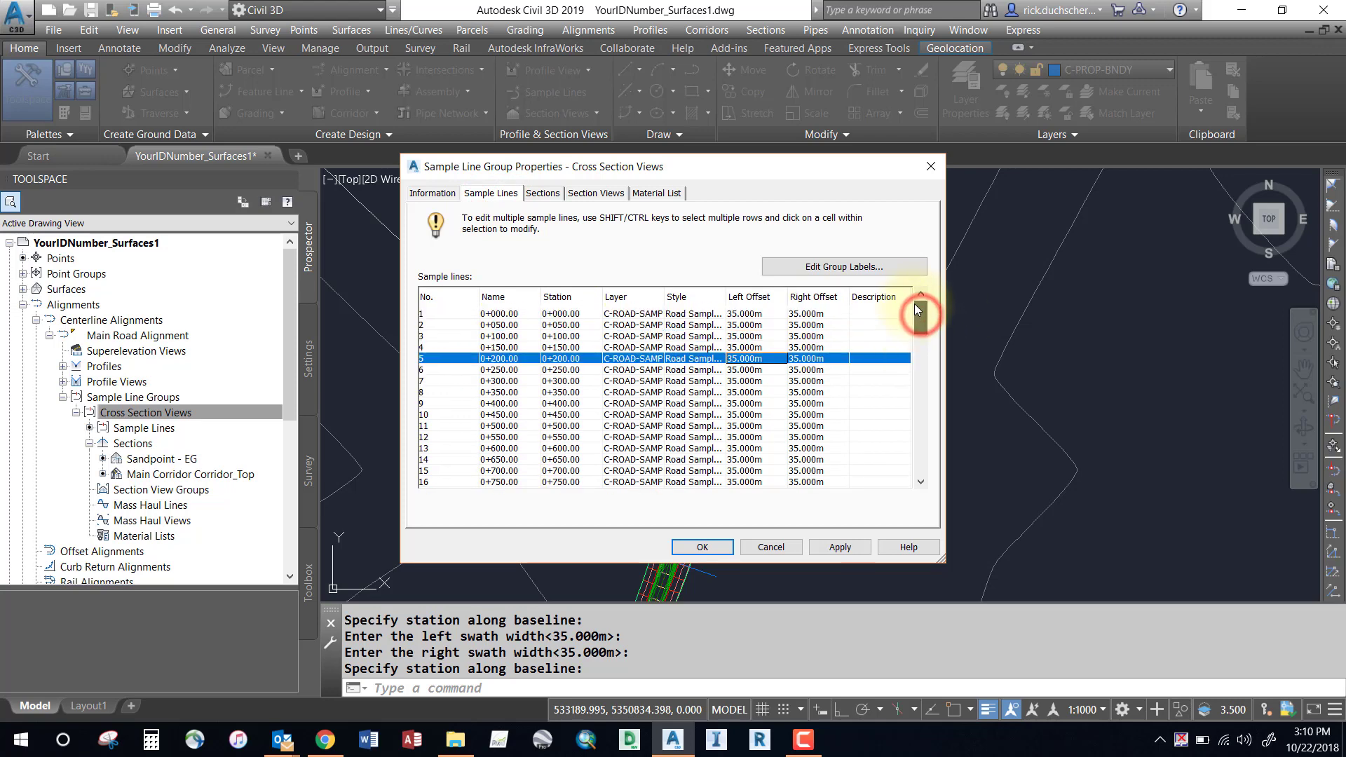
Review the group's sampled sections, opening Sample more sources but adding nothing.
{"action": "left_click", "coordinate": [550, 195]}
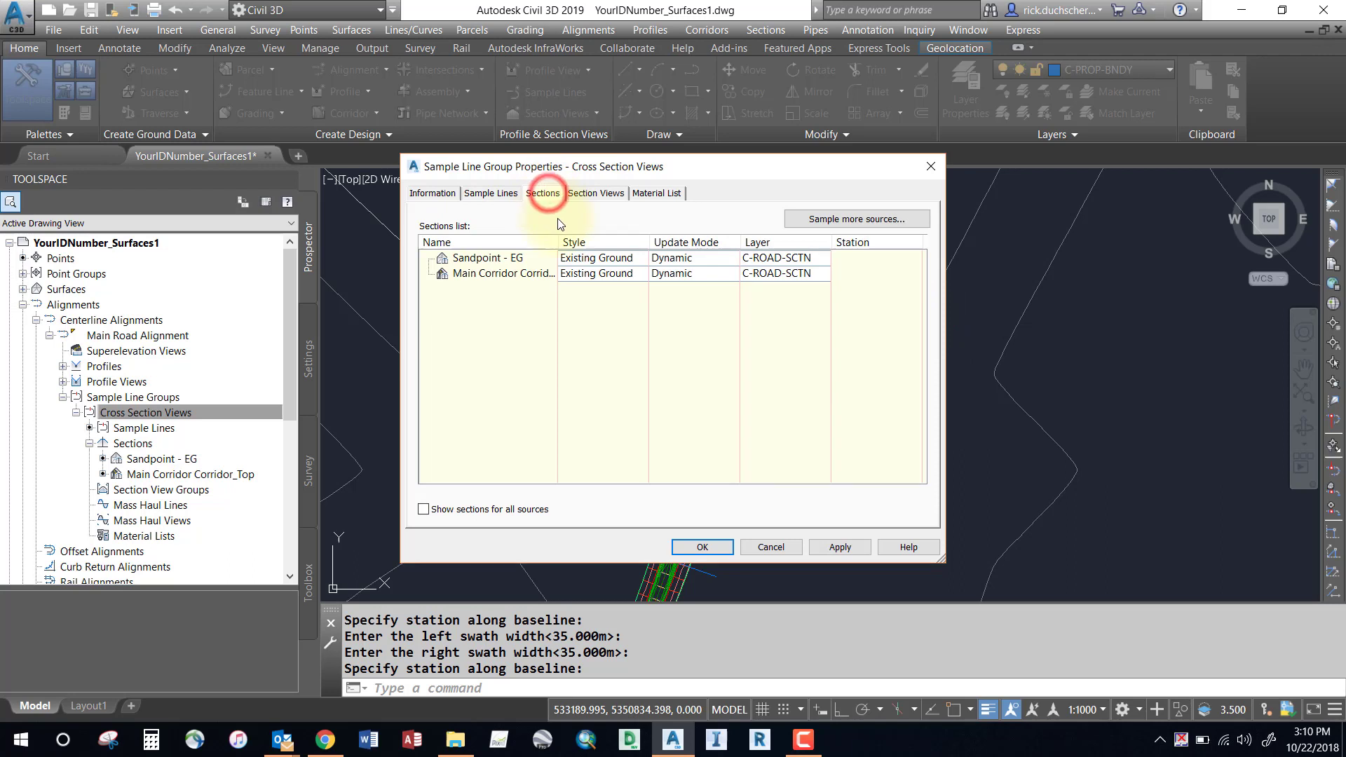
{"action": "left_click", "coordinate": [859, 224]}
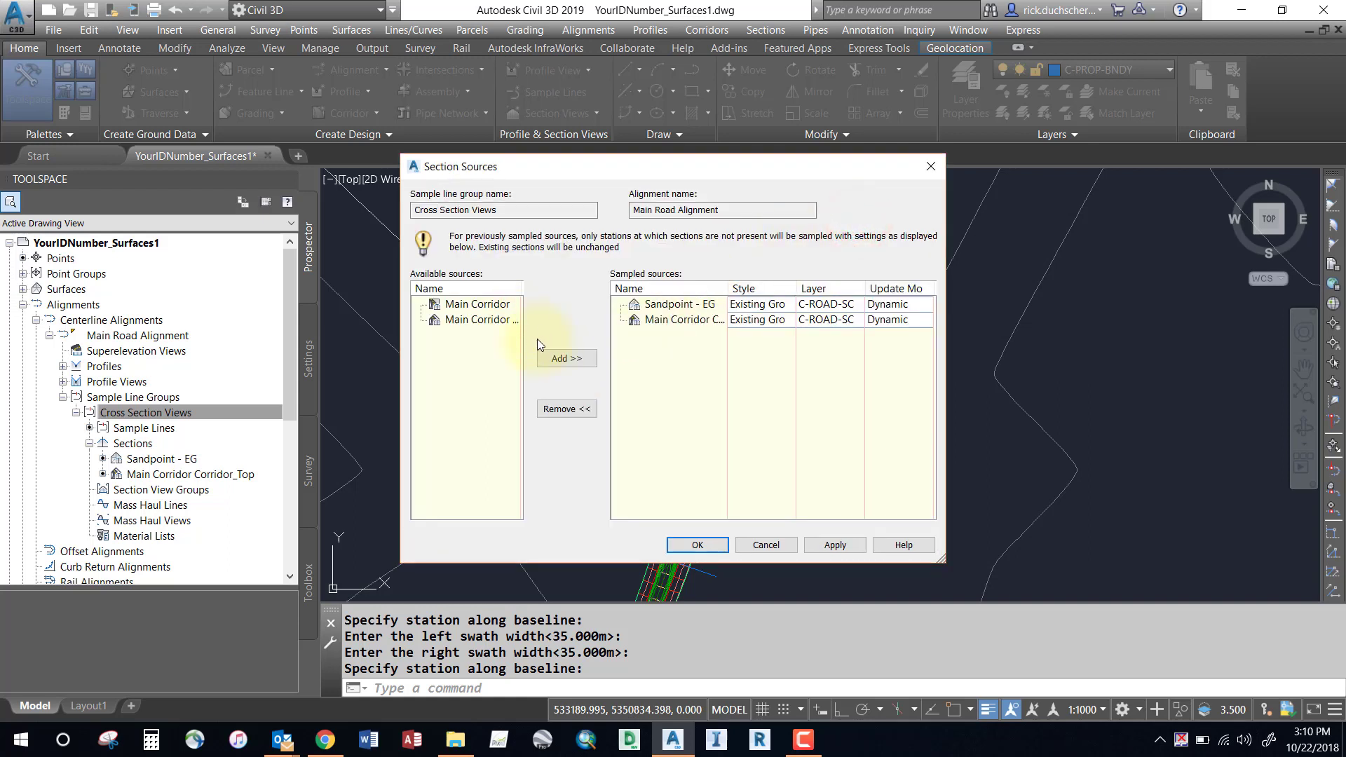
{"action": "left_click", "coordinate": [479, 320]}
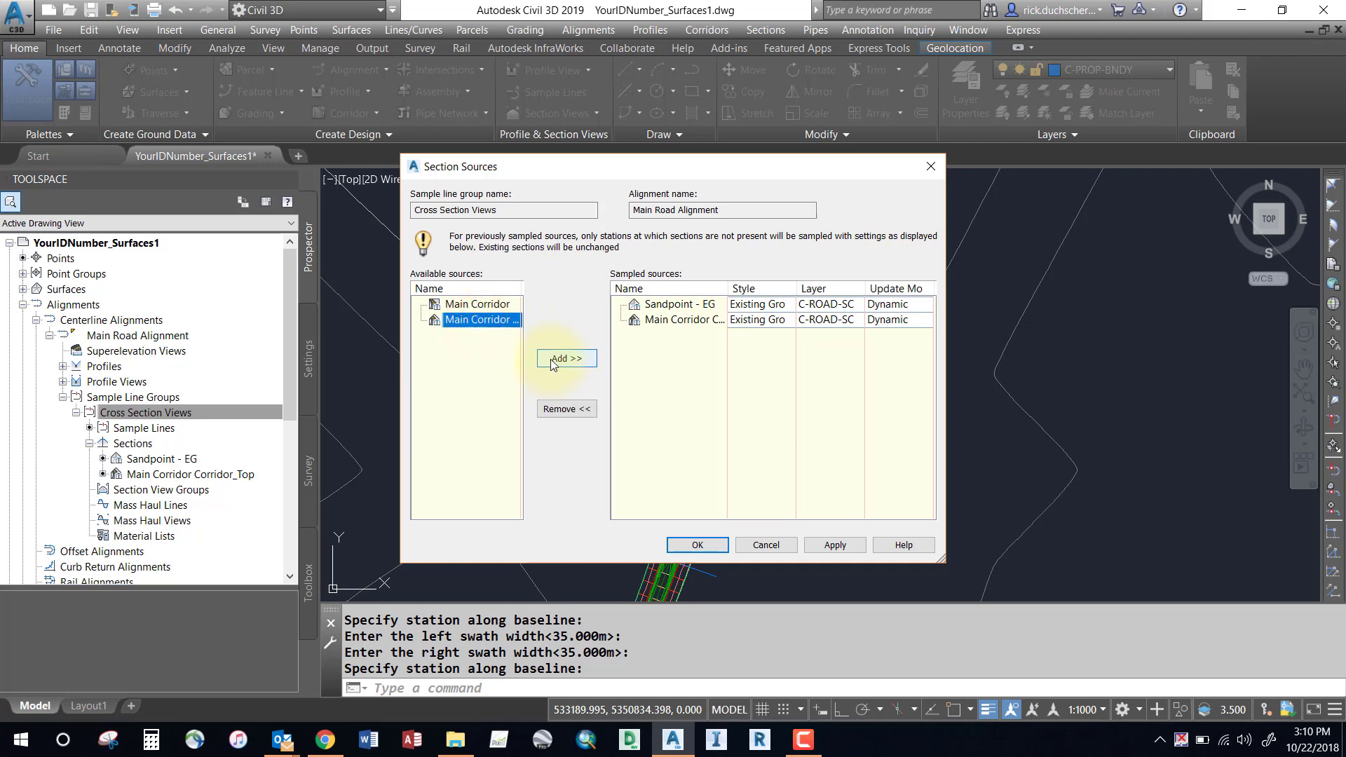
{"action": "left_click", "coordinate": [764, 545]}
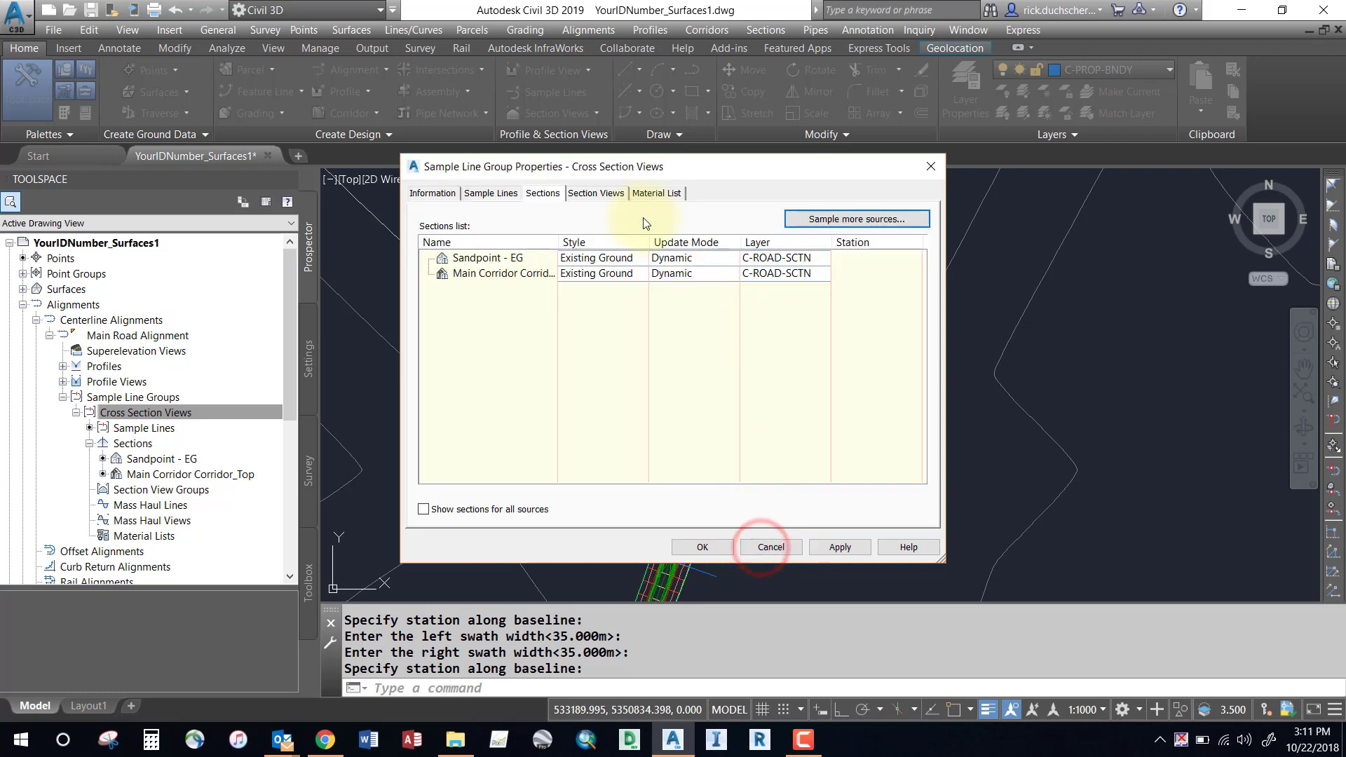
Check the Section Views list, close the properties, and zoom out to the whole road.
{"action": "left_click", "coordinate": [607, 197]}
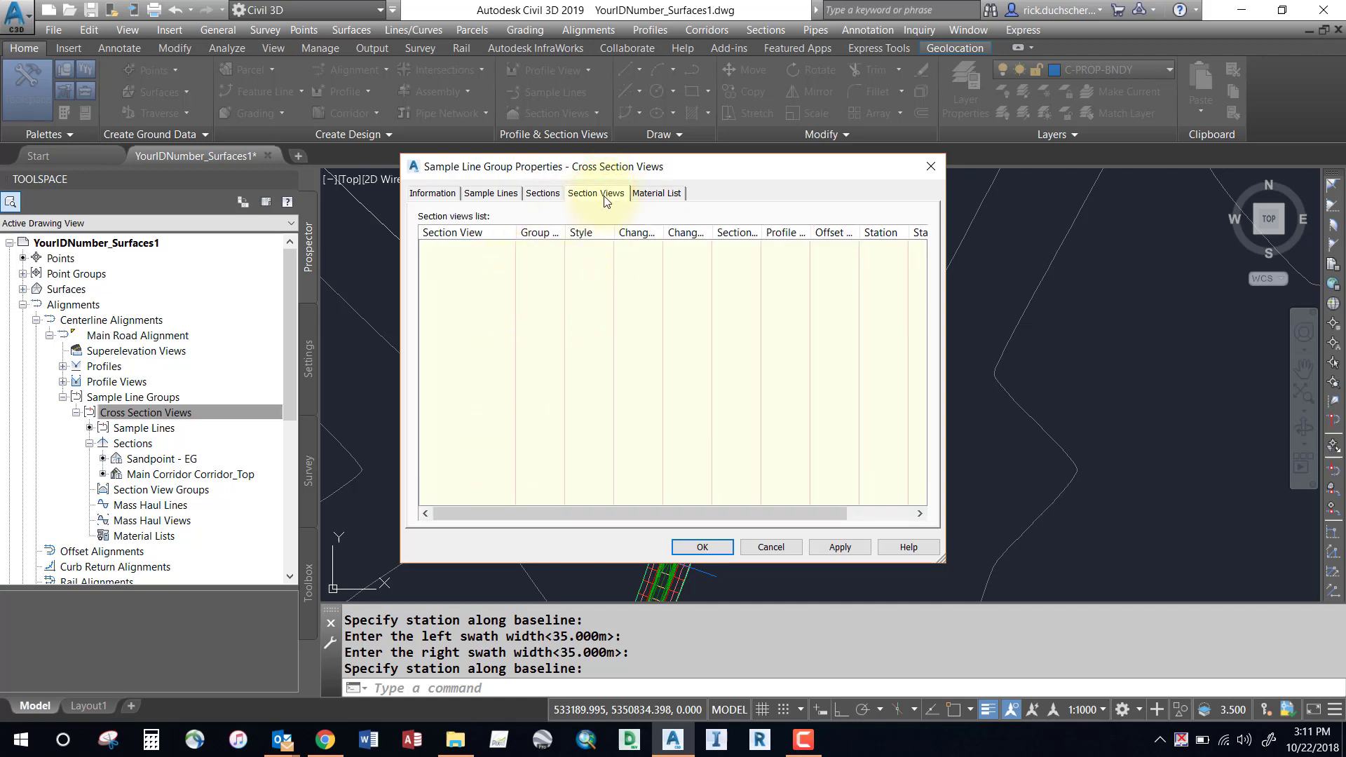
{"action": "left_click", "coordinate": [701, 548]}
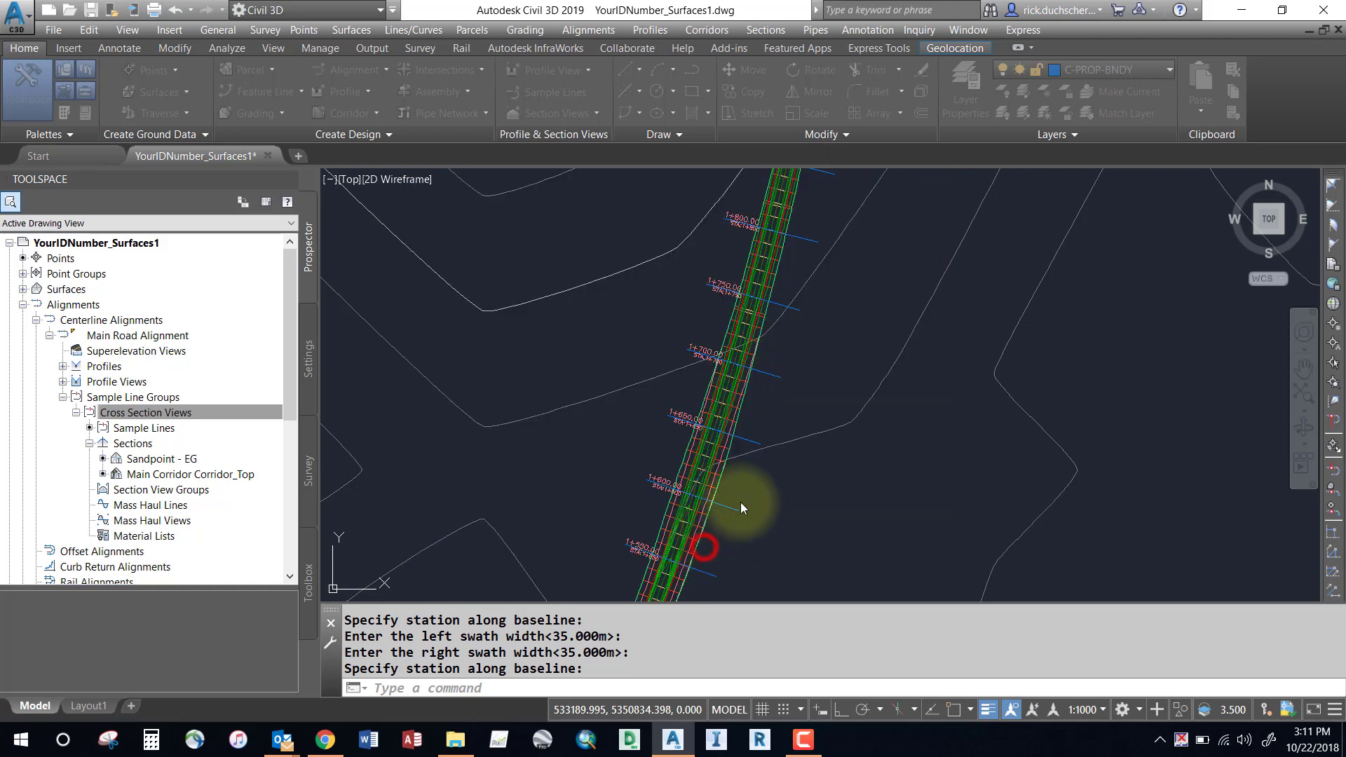
{"action": "scroll", "coordinate": [865, 329], "scroll_direction": "down", "scroll_amount": 5}
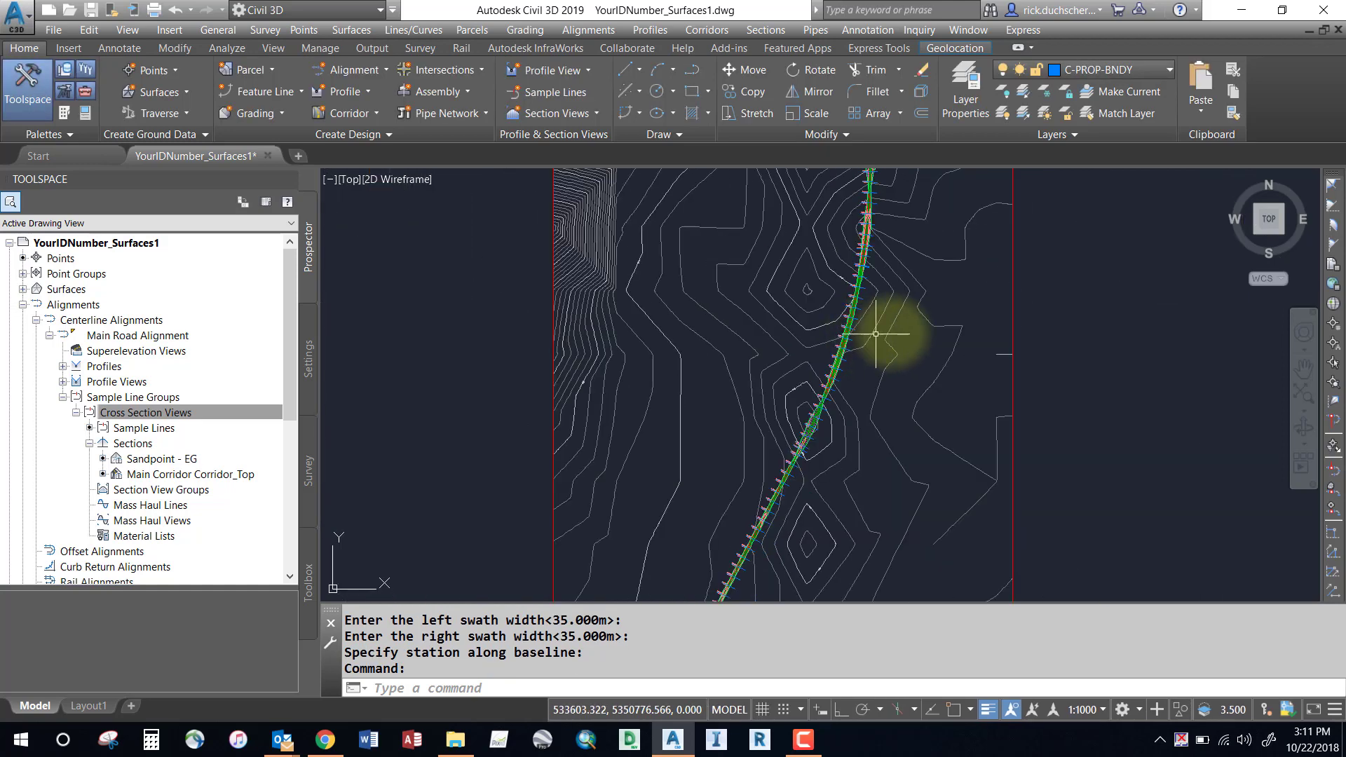
{"action": "middle_click_drag", "start_coordinate": [901, 336], "coordinate": [812, 401]}
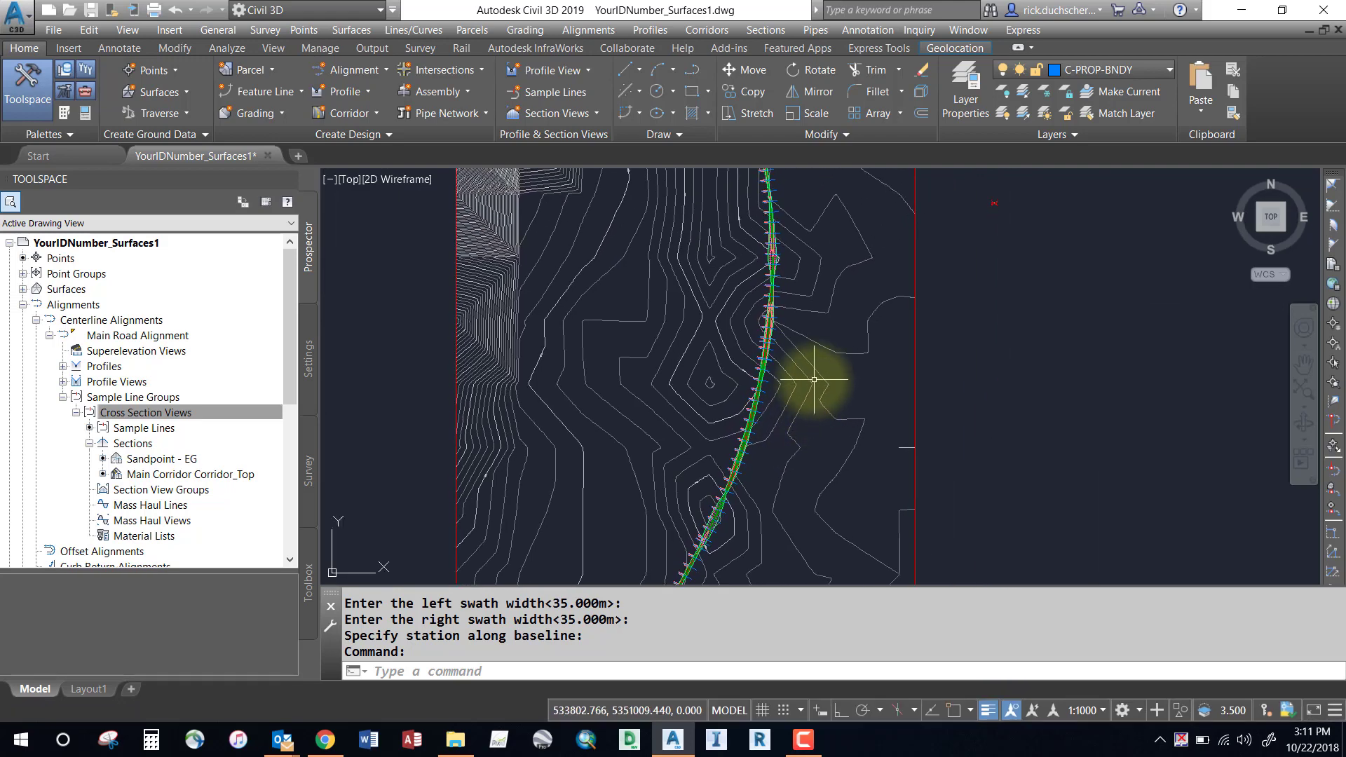